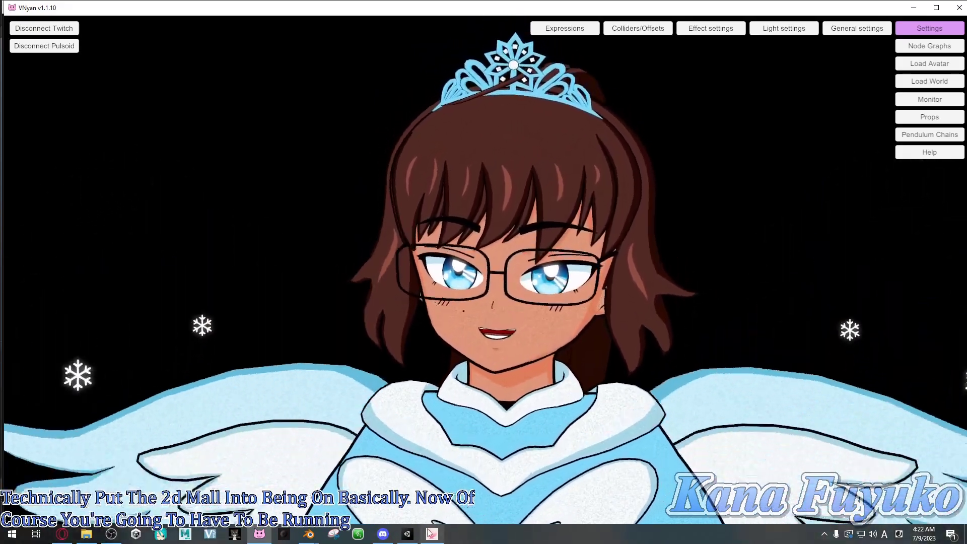
Switch back and forth between VTube Studio and VNyan to compare the 2D and 3D avatars.
key("alt+Tab")
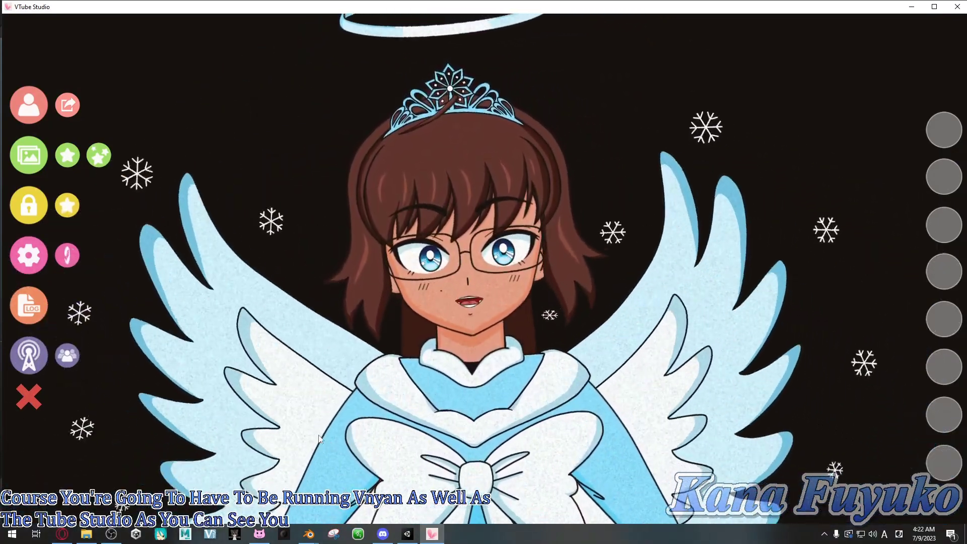
left_click(257, 534)
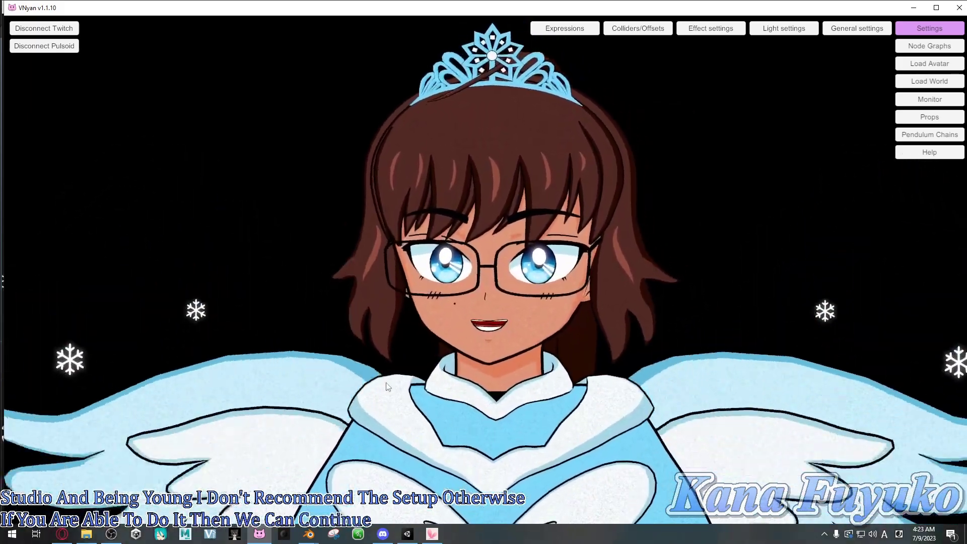
key("alt+Tab")
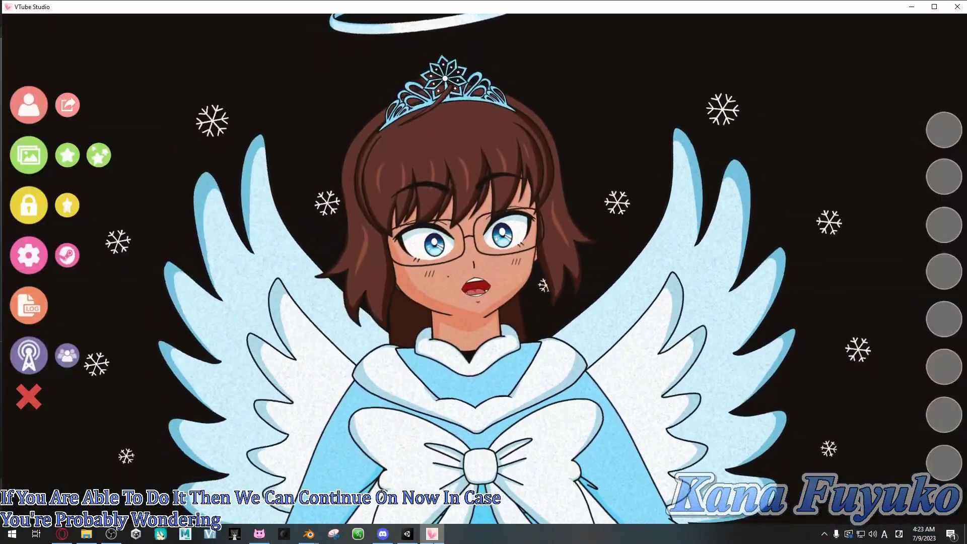
key("alt+Tab")
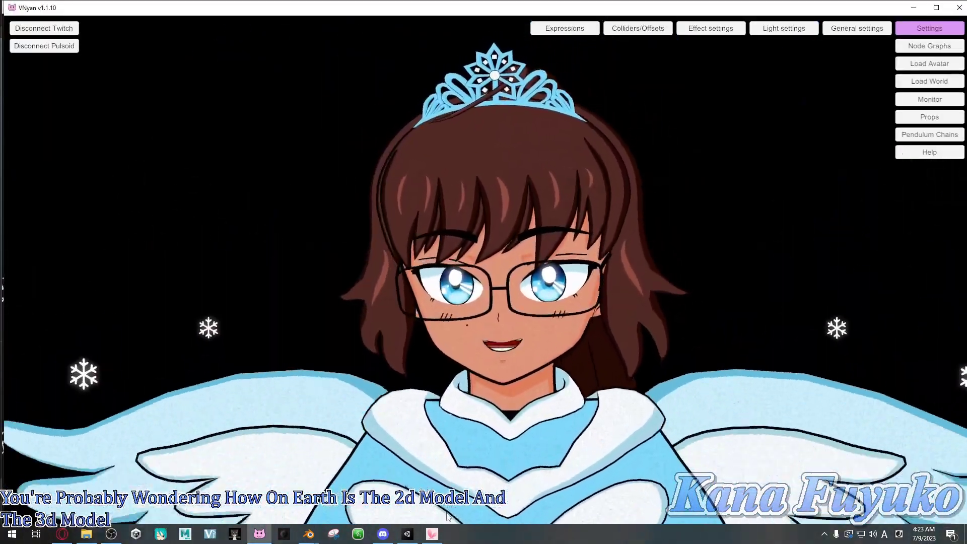
left_click(432, 535)
left_click(259, 534)
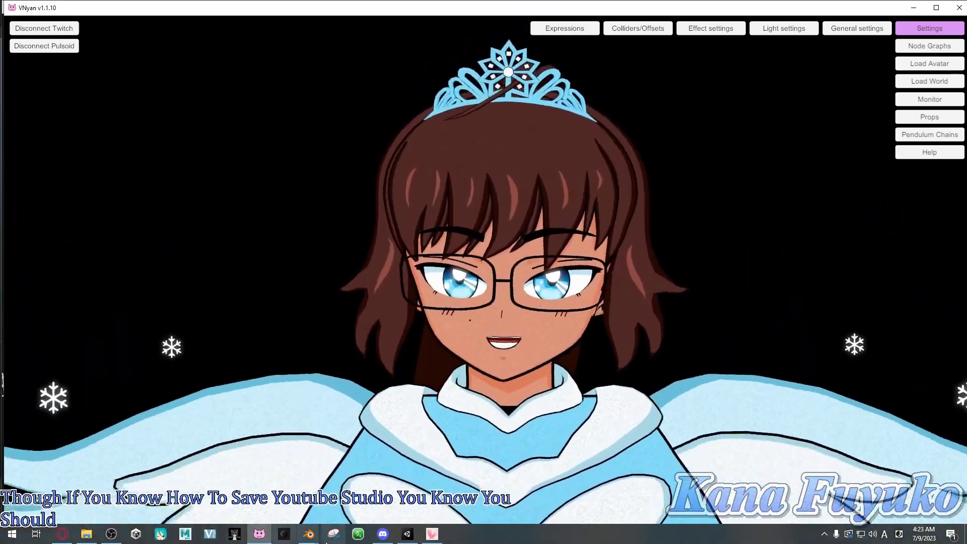
key("alt+Tab")
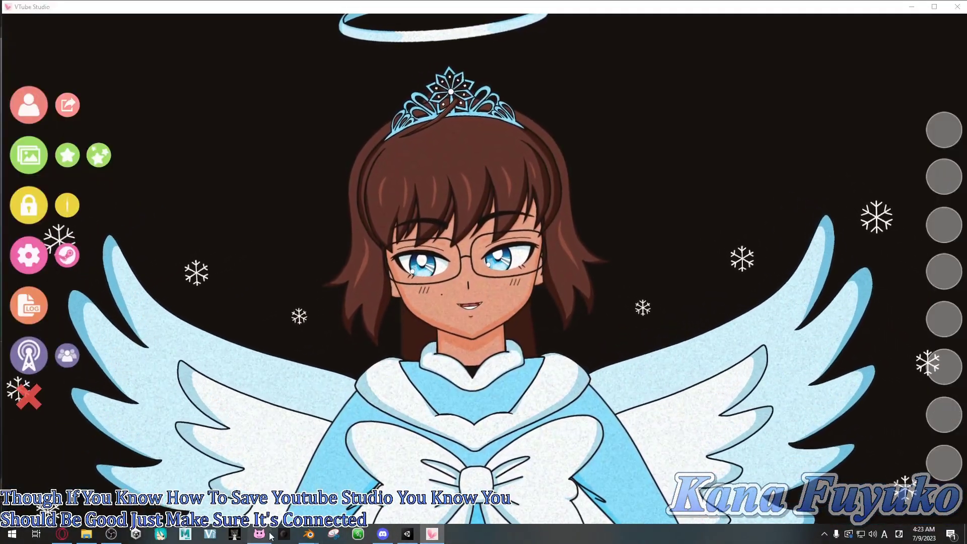
Review the VTube Studio tracking options of VNyan's ARKit Layer, then look at the 2D avatar in VTube Studio.
left_click(260, 534)
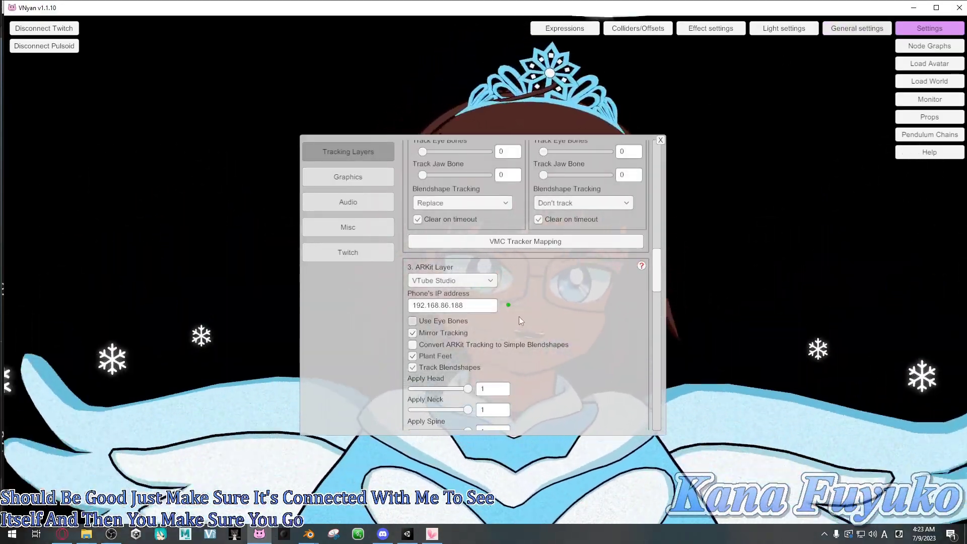
scroll(521, 321, "down", 1)
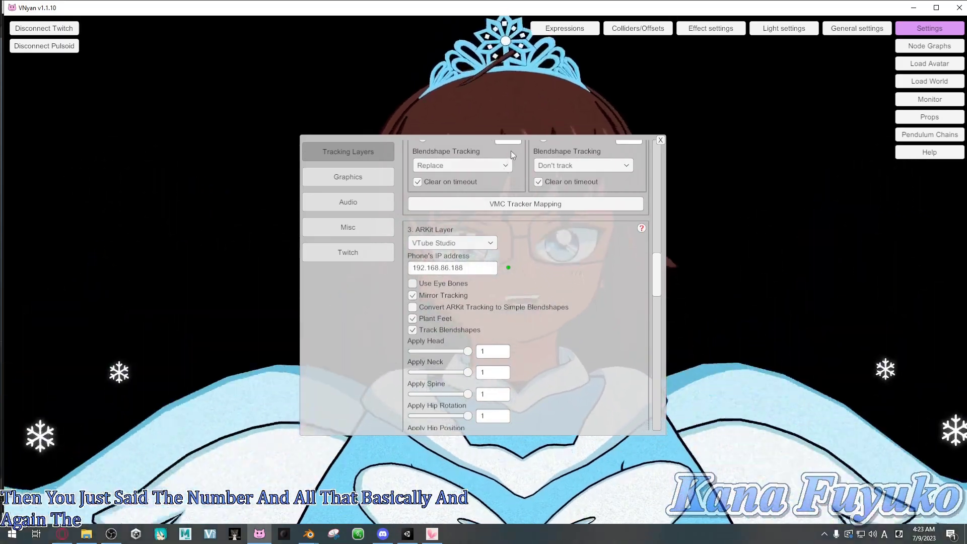
left_click_drag(533, 134, 307, 126)
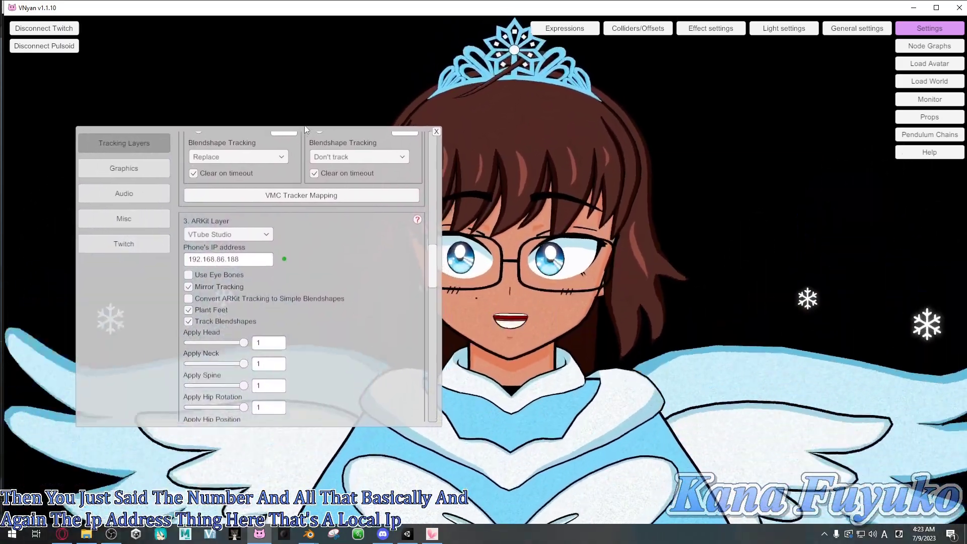
scroll(407, 243, "down", 2)
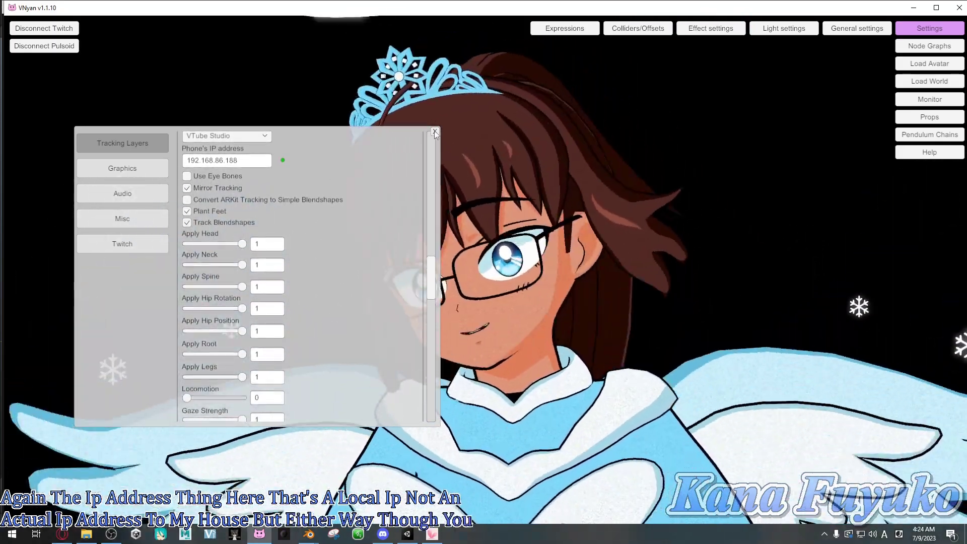
left_click(435, 130)
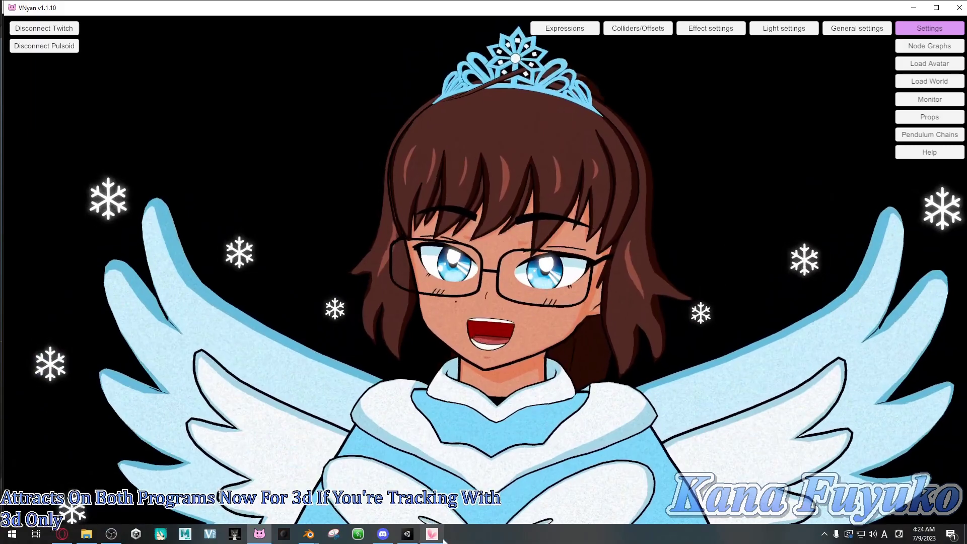
left_click(434, 534)
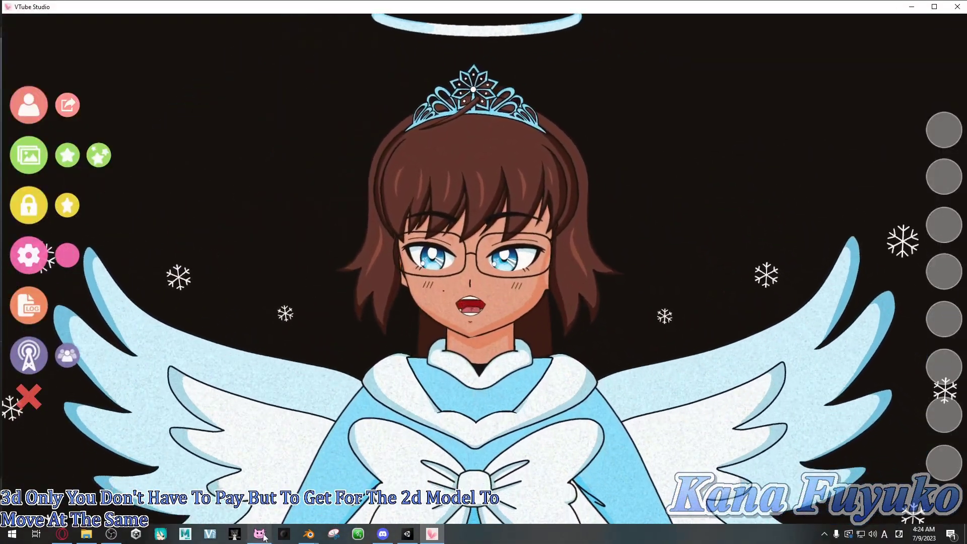
Switch to VNyan and add VTubeStudioProp.vnprop from the 2DAvatarFiles folder as a prop.
key("alt+Tab")
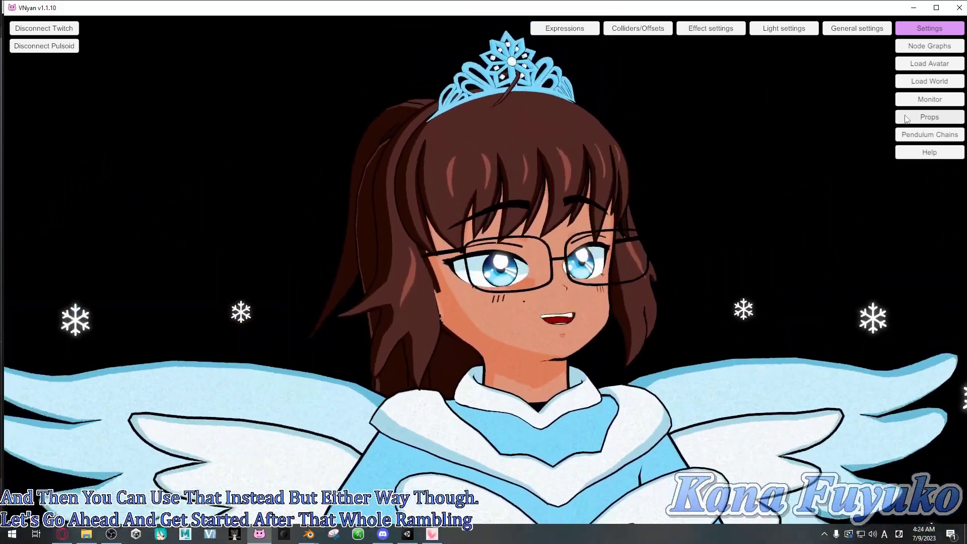
left_click(906, 118)
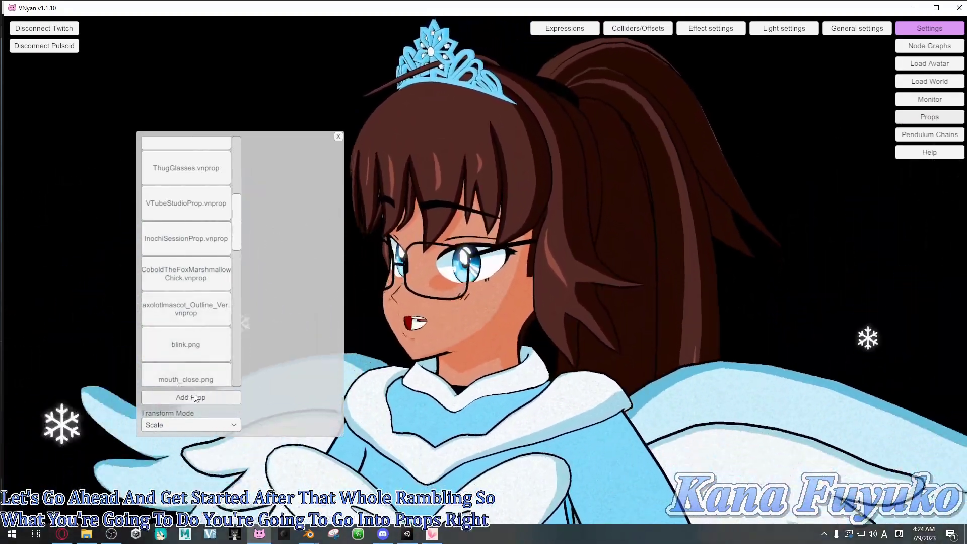
left_click(195, 396)
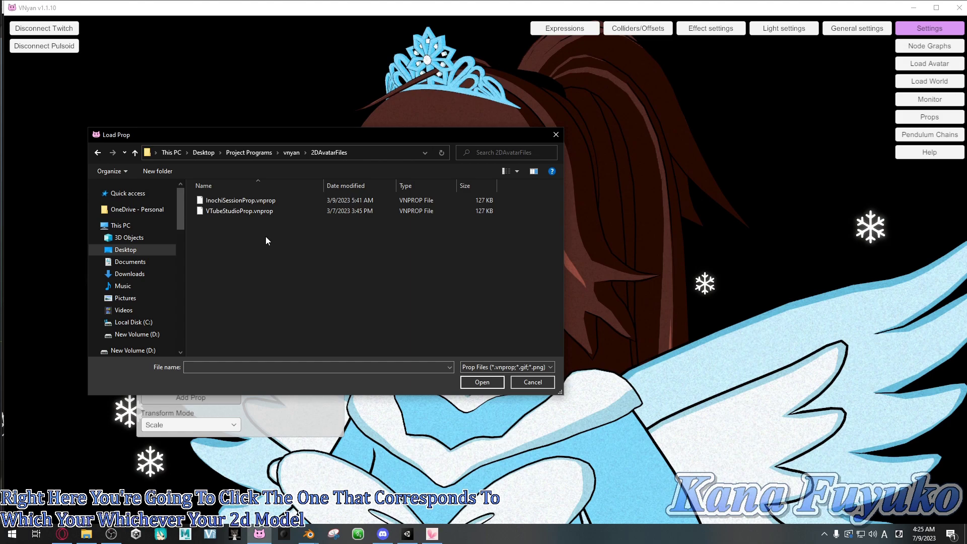
left_click(230, 212)
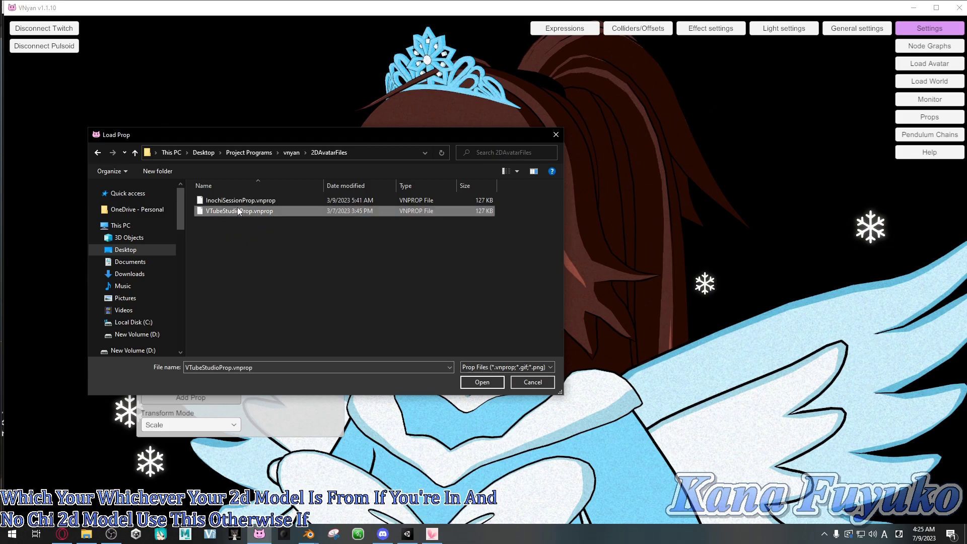
double_click(238, 208)
scroll(564, 450, "down", 10)
scroll(499, 422, "down", 3)
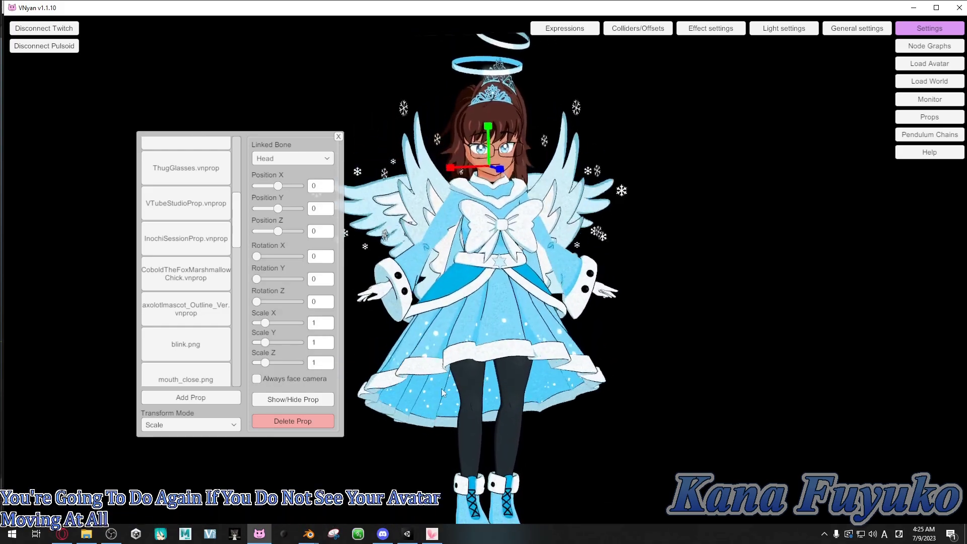
Switch to VTube Studio and review its settings.
left_click(432, 535)
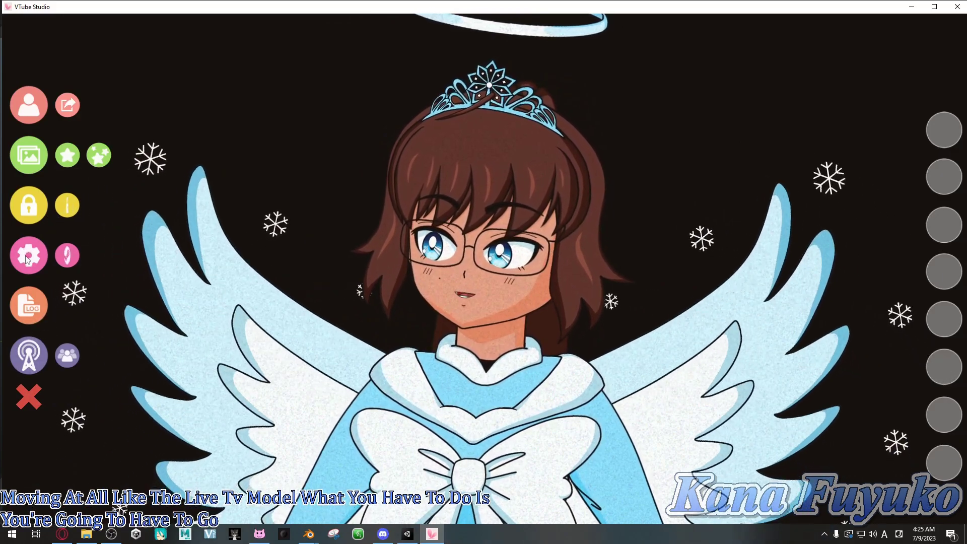
left_click(23, 258)
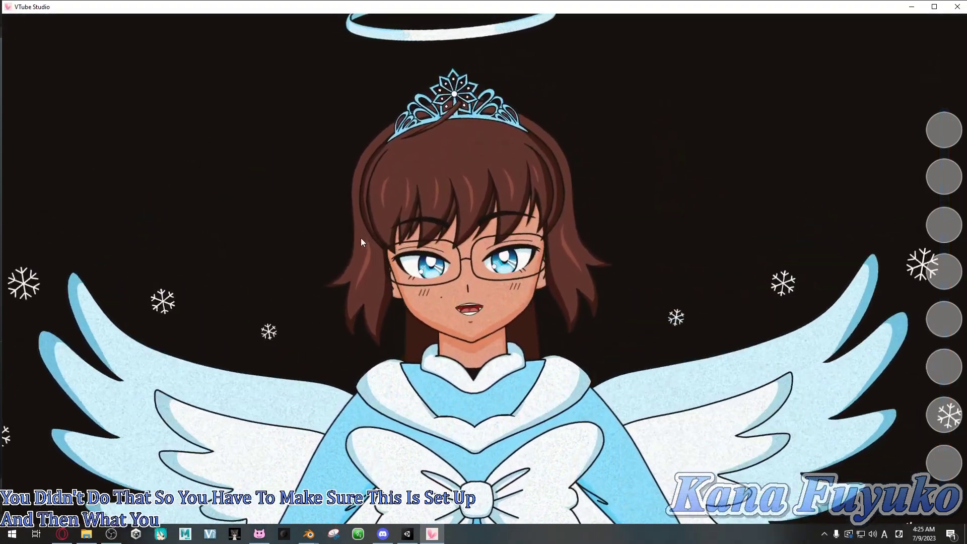
double_click(360, 237)
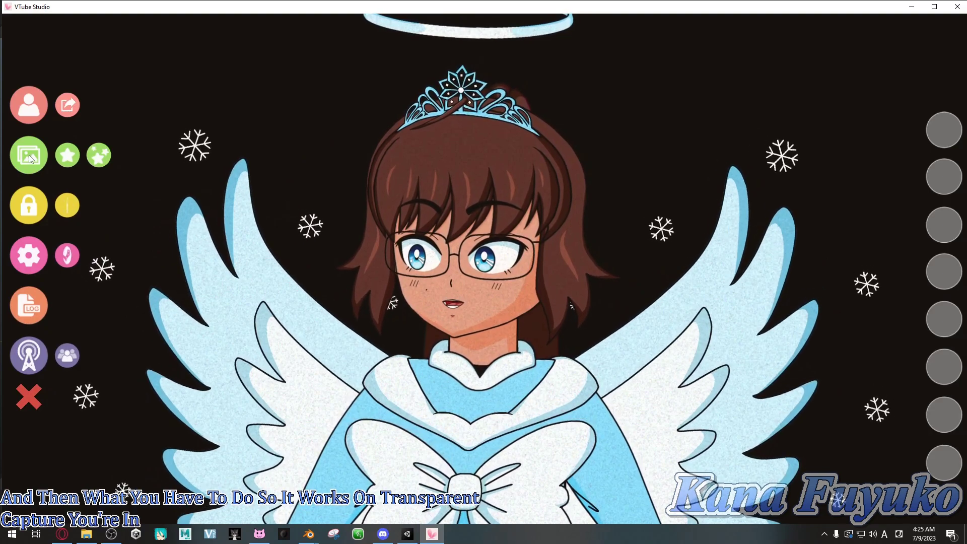
Select the special ColorPicker background for the 2D avatar scene.
left_click(29, 155)
left_click_drag(726, 90, 693, 429)
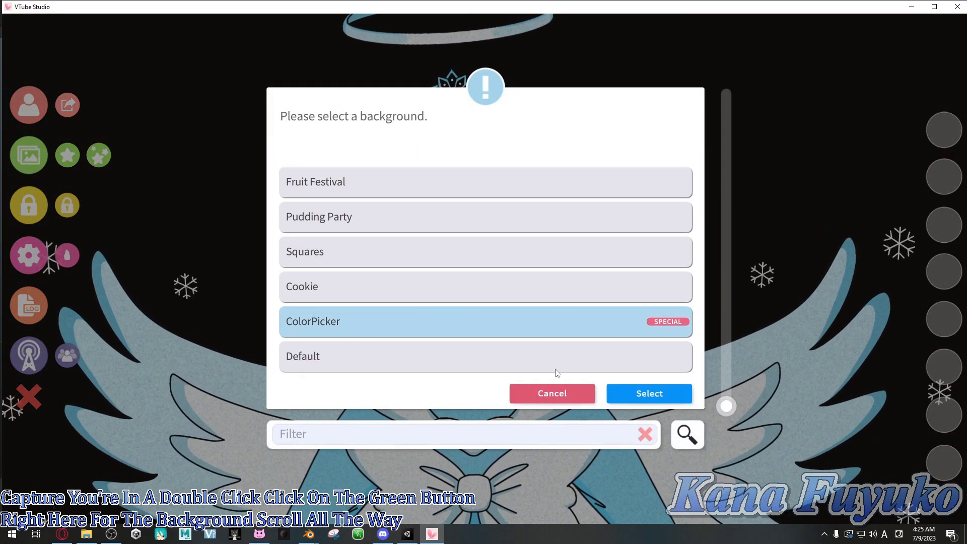
left_click(653, 395)
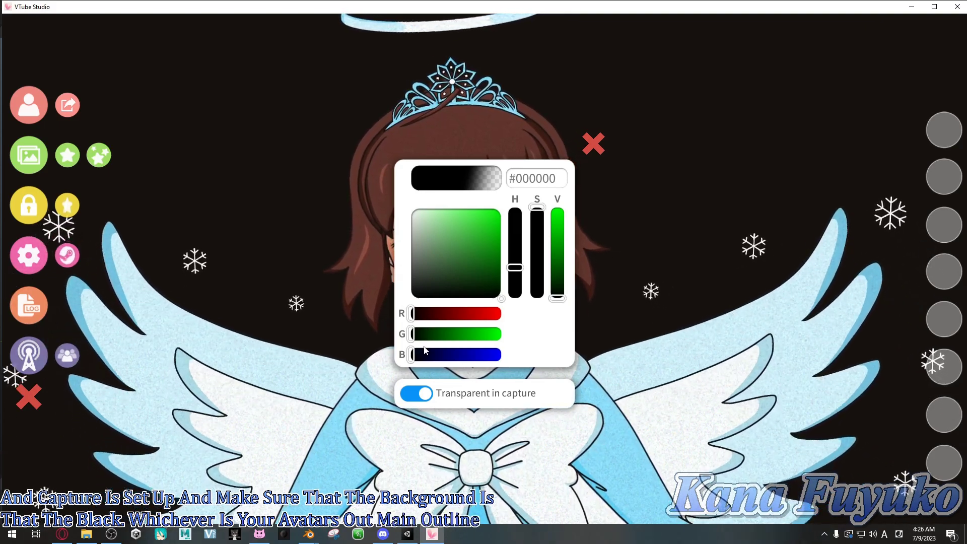
Try a blue background (#0000D7) and inspect the 2D prop's outline up close in VNyan.
left_click_drag(455, 356, 479, 357)
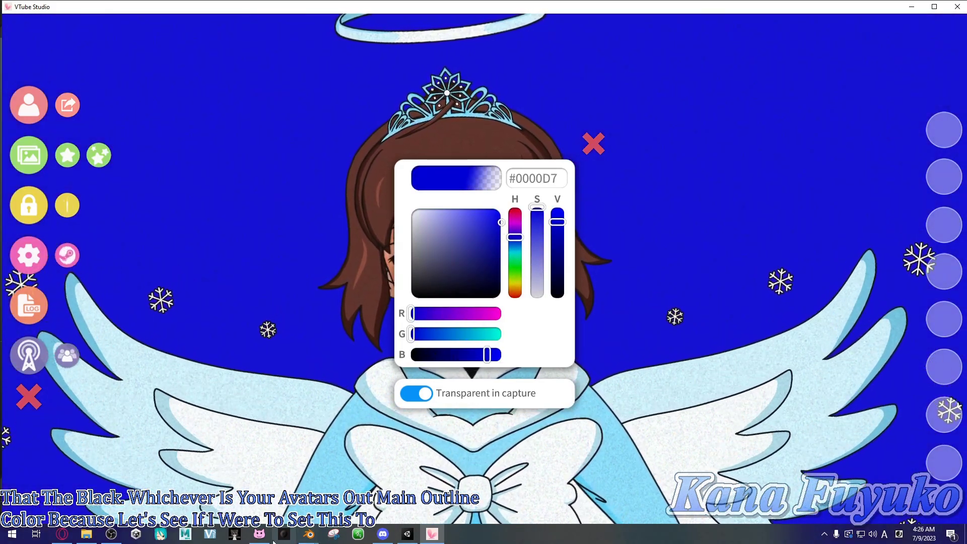
left_click(259, 534)
right_click_drag(536, 188, 482, 356)
scroll(487, 380, "up", 5)
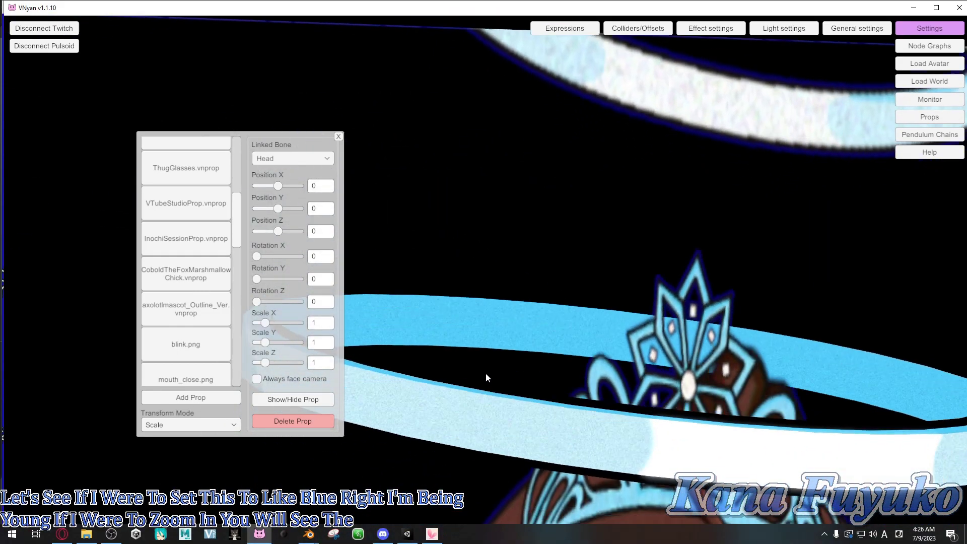
scroll(487, 367, "down", 6)
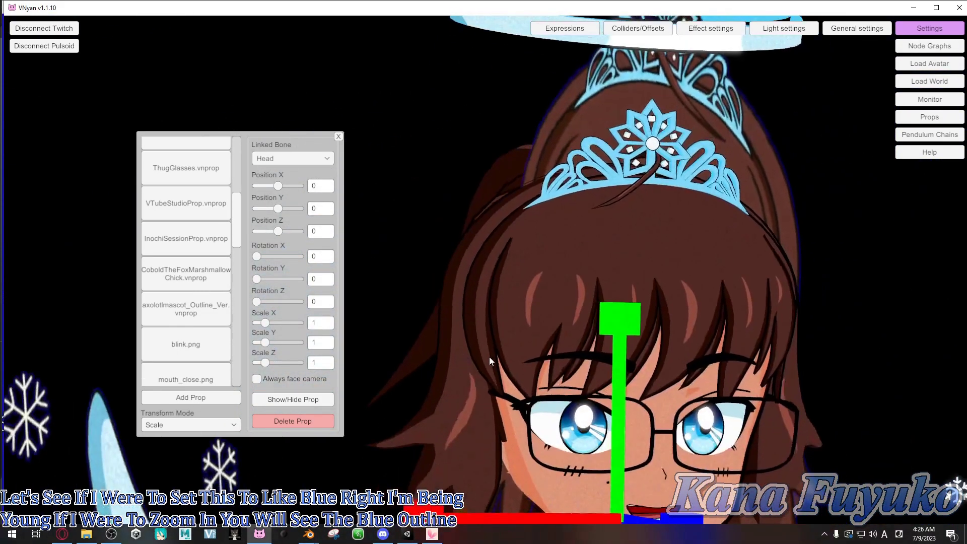
Switch to VTube Studio, set the background colour to black (#000000) and close the colour picker.
left_click(432, 534)
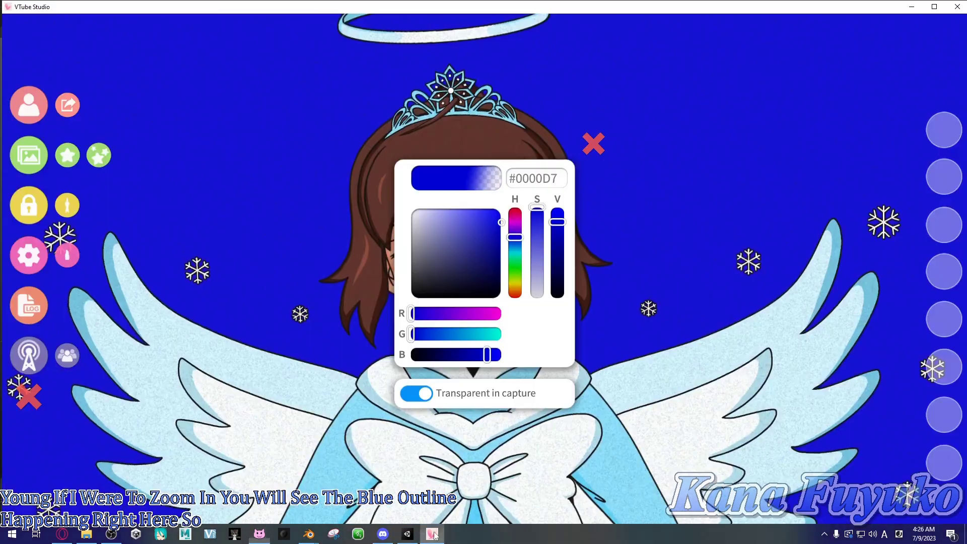
left_click_drag(557, 222, 557, 300)
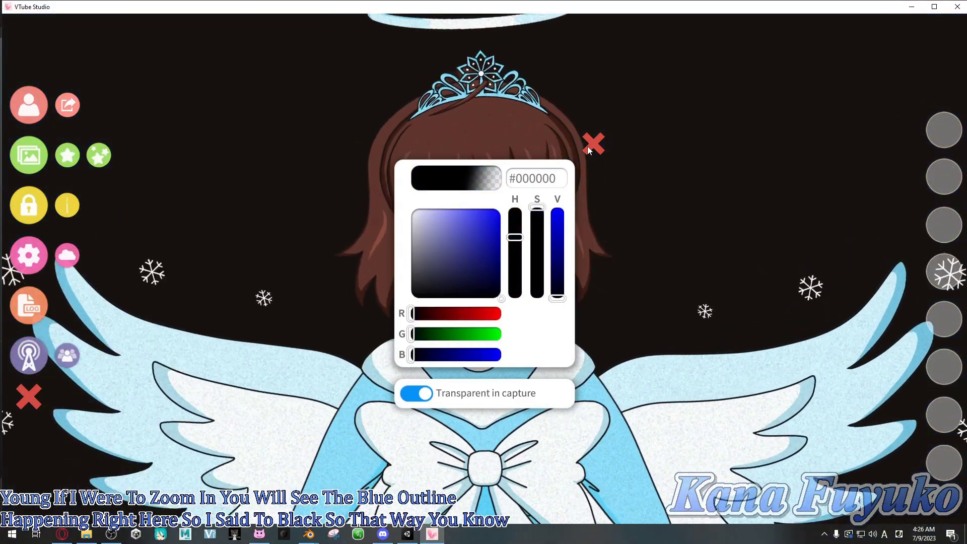
left_click(588, 145)
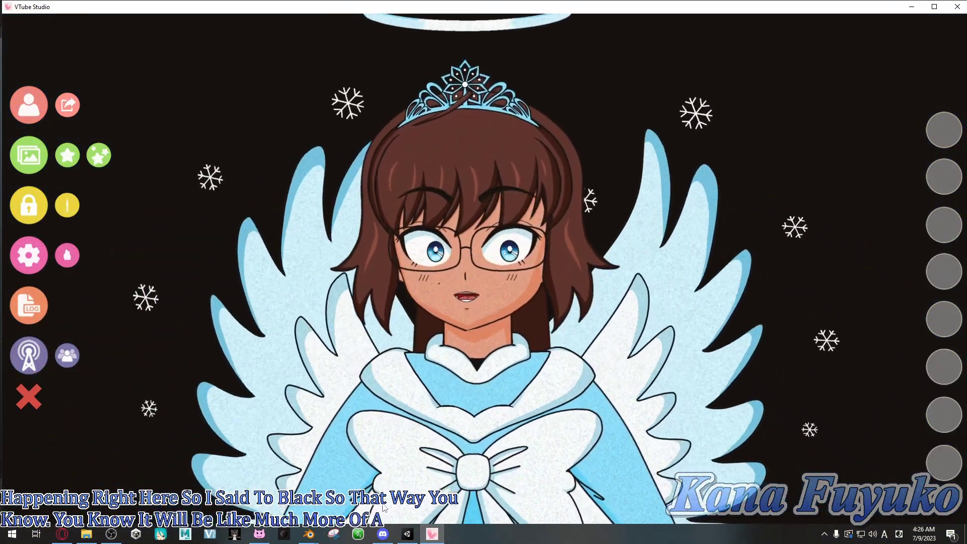
Switch to VNyan and set the linked bone of the added VTubeStudioProp.vnprop to Hips.
left_click(260, 535)
scroll(482, 383, "down", 5)
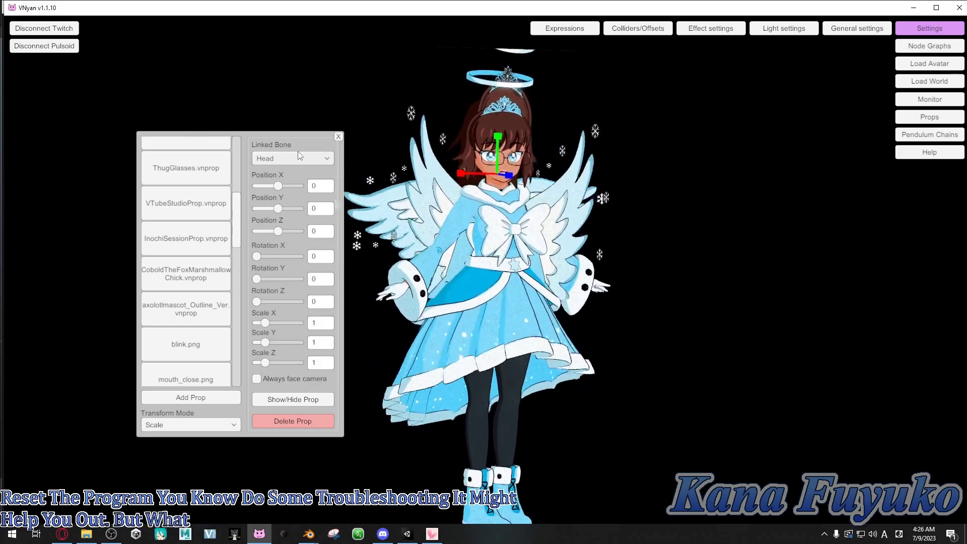
scroll(220, 306, "down", 5)
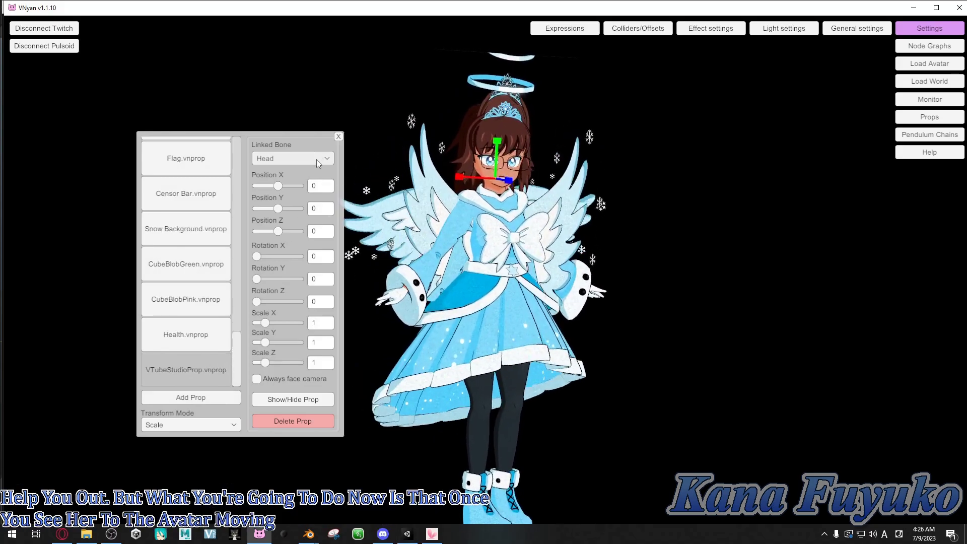
left_click(316, 159)
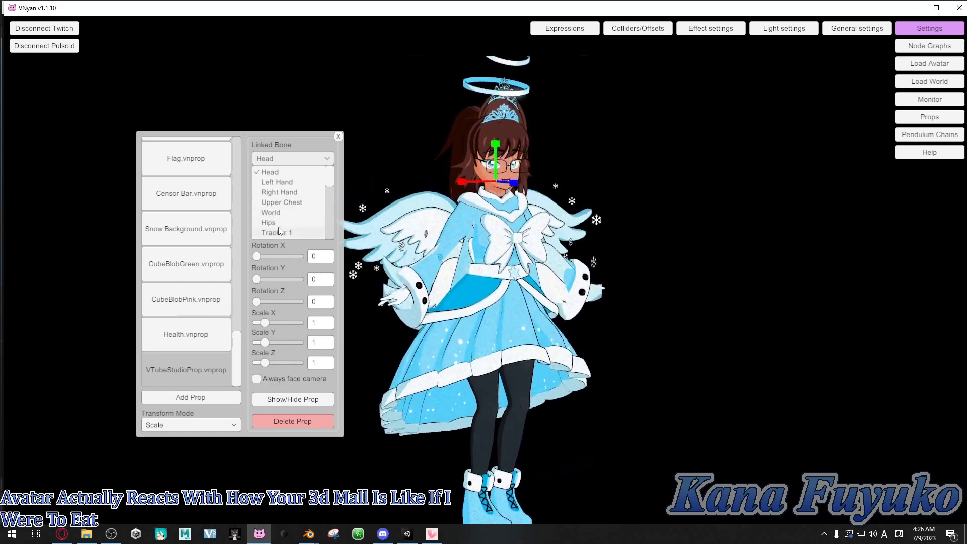
left_click(276, 223)
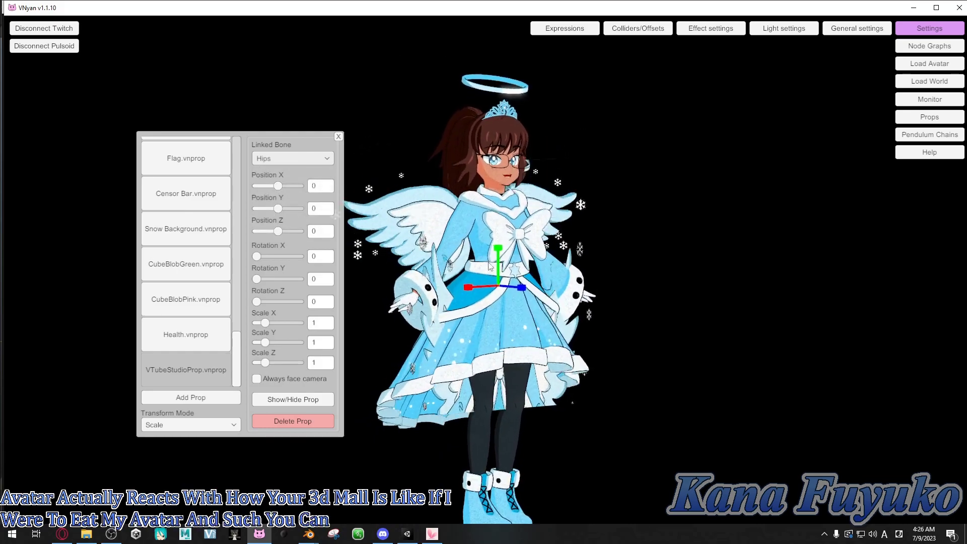
Set the transform mode to Move and shift the 2D avatar prop up and in front of the 3D avatar.
left_click(204, 421)
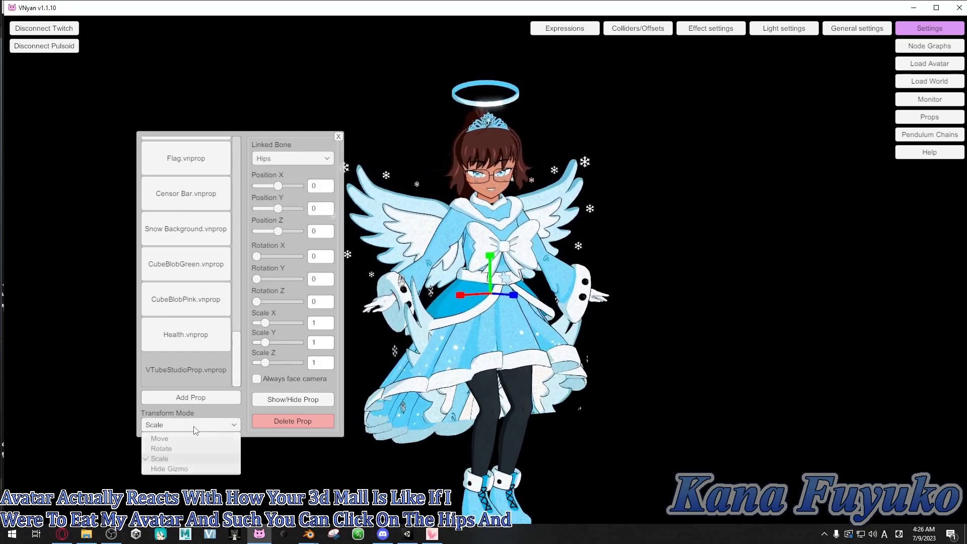
left_click(166, 436)
left_click_drag(535, 296, 582, 227)
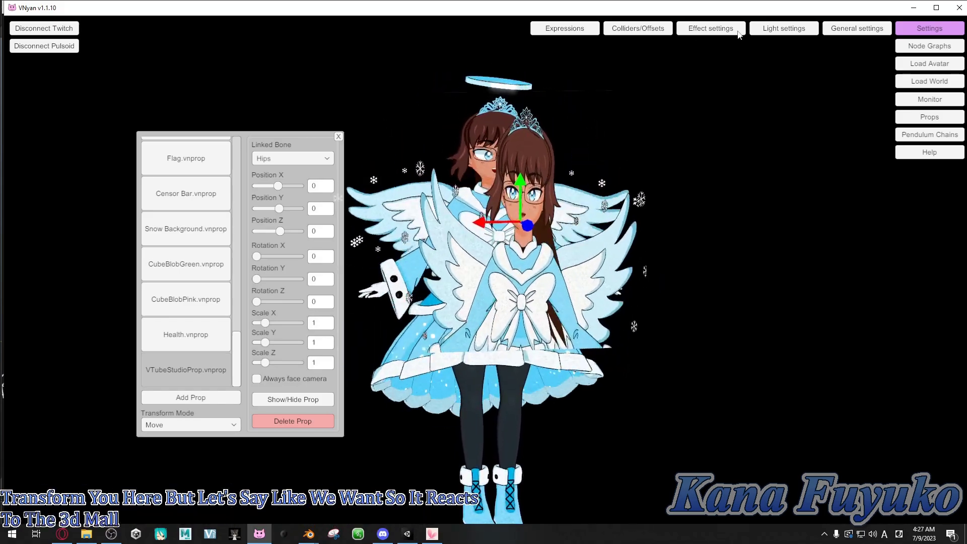
Trigger the Yeet redeem in the Twitch Redeems node graph to test how the linked 2D prop reacts, and close the graph.
left_click(900, 49)
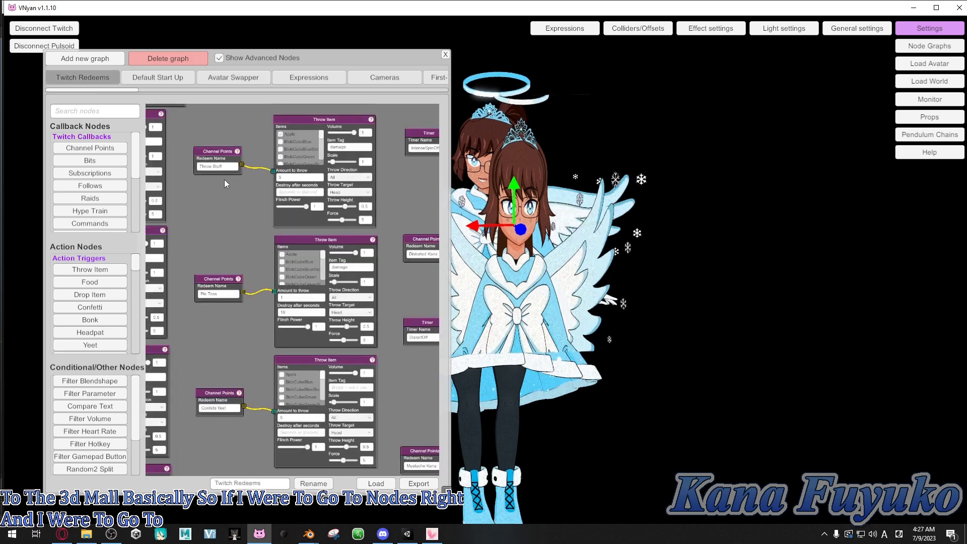
scroll(225, 178, "down", 3)
scroll(346, 285, "up", 2)
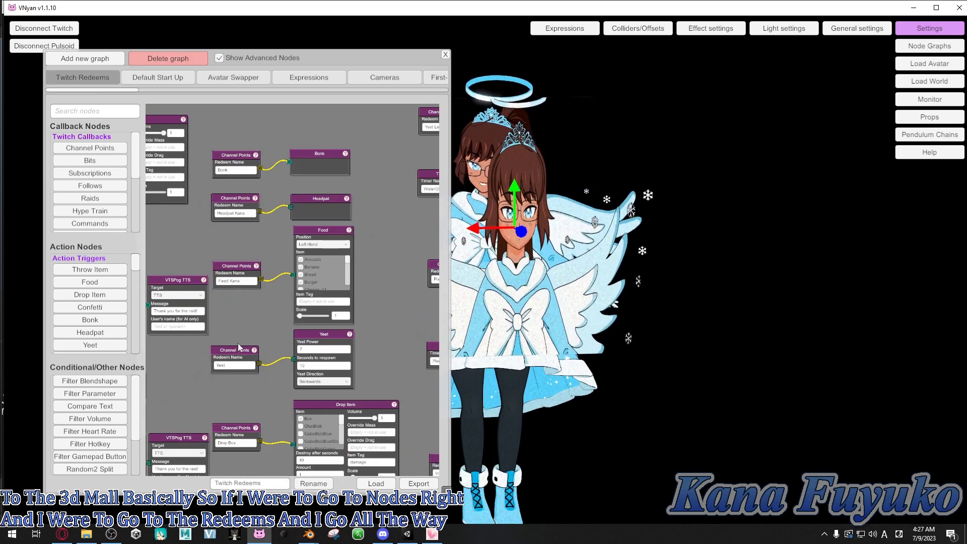
left_click(247, 360)
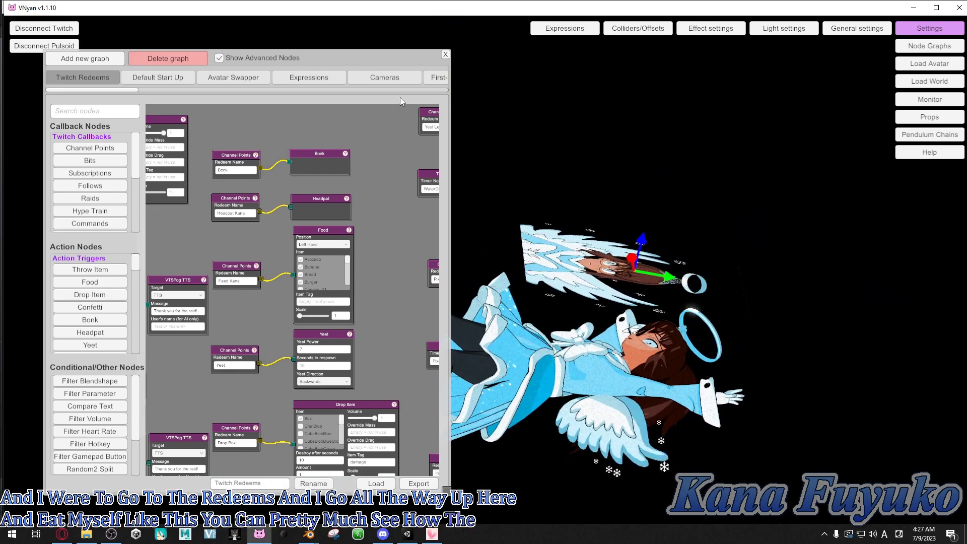
key("Escape")
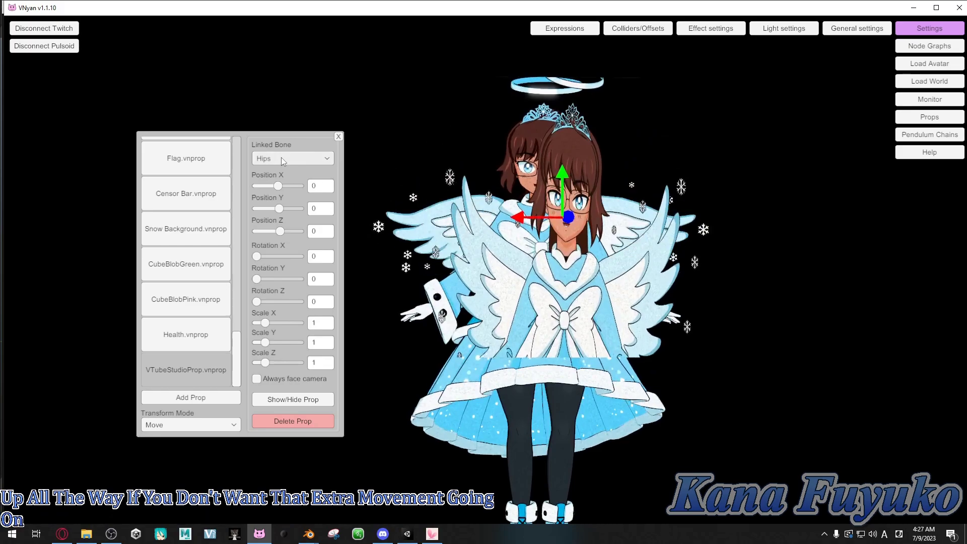
Set the prop's linked bone to World and move the 2D avatar back up in front of the 3D avatar.
left_click(281, 158)
left_click(280, 212)
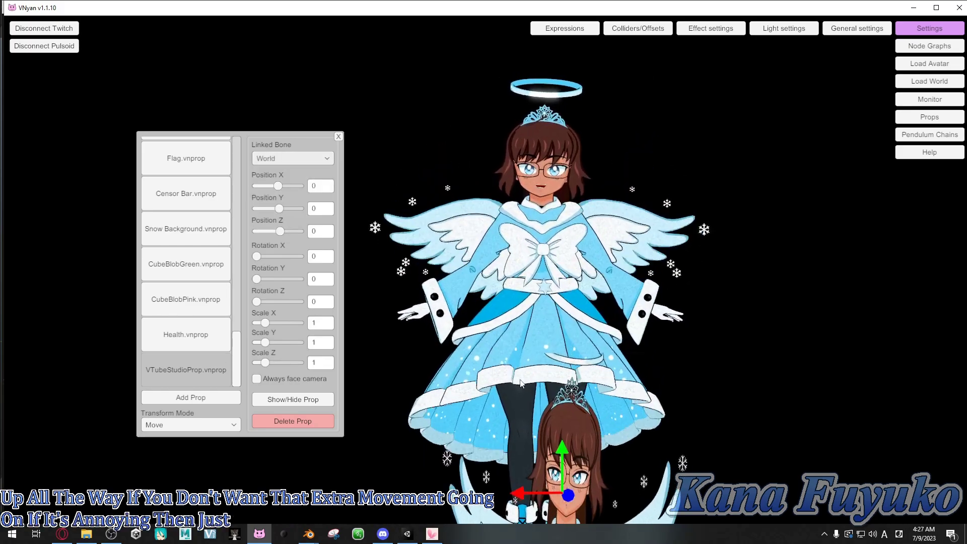
left_click_drag(566, 450, 540, 377)
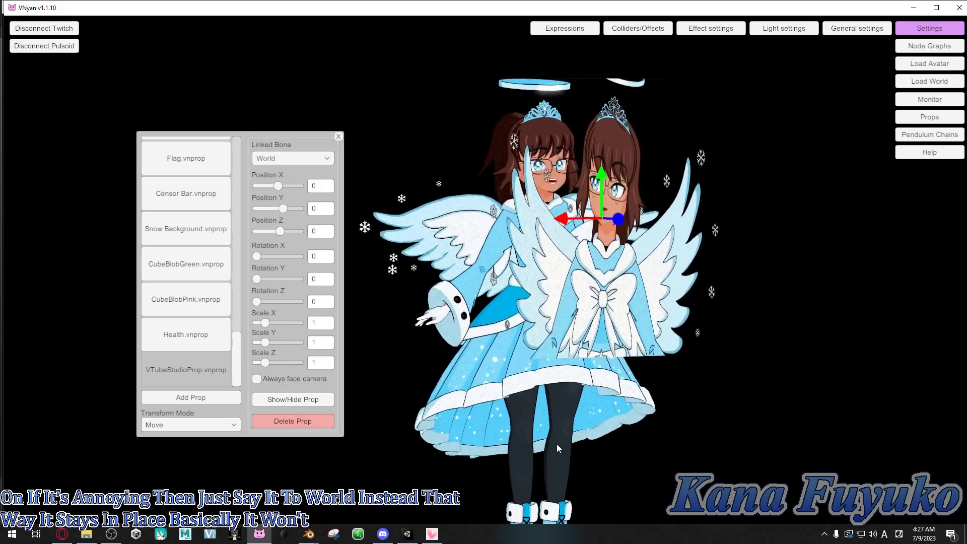
right_click_drag(527, 432, 709, 369)
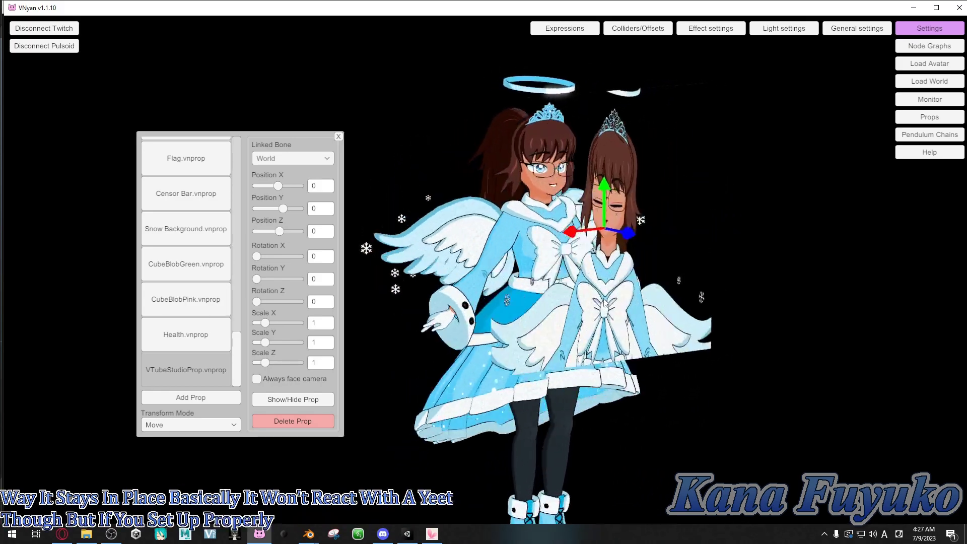
scroll(584, 319, "up", 5)
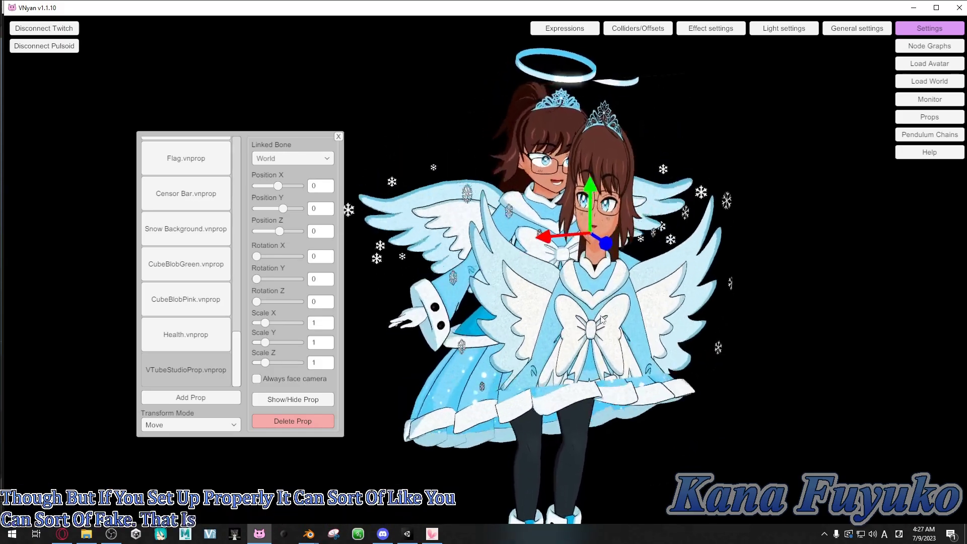
scroll(582, 355, "up", 5)
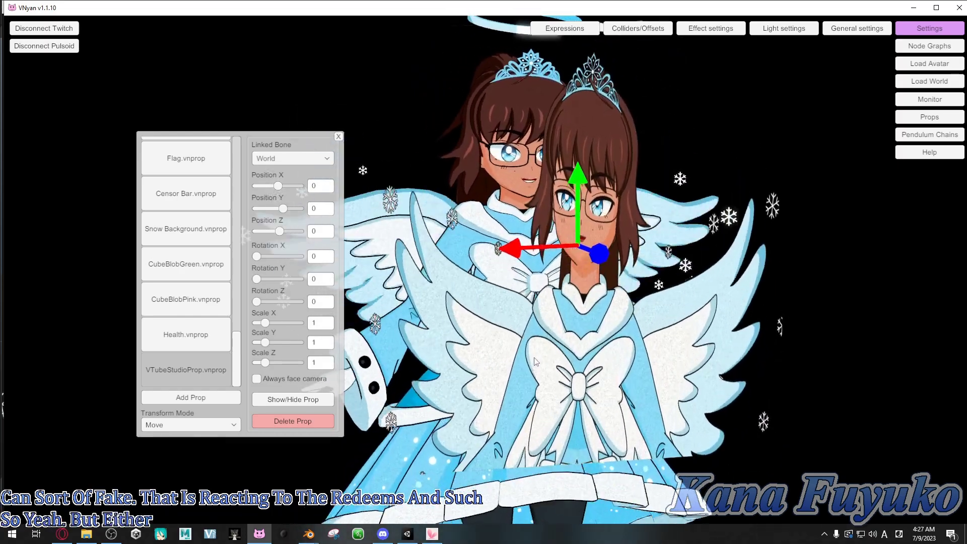
Set the transform mode to Scale and widen the 2D avatar prop along X to about 1.66.
left_click(179, 425)
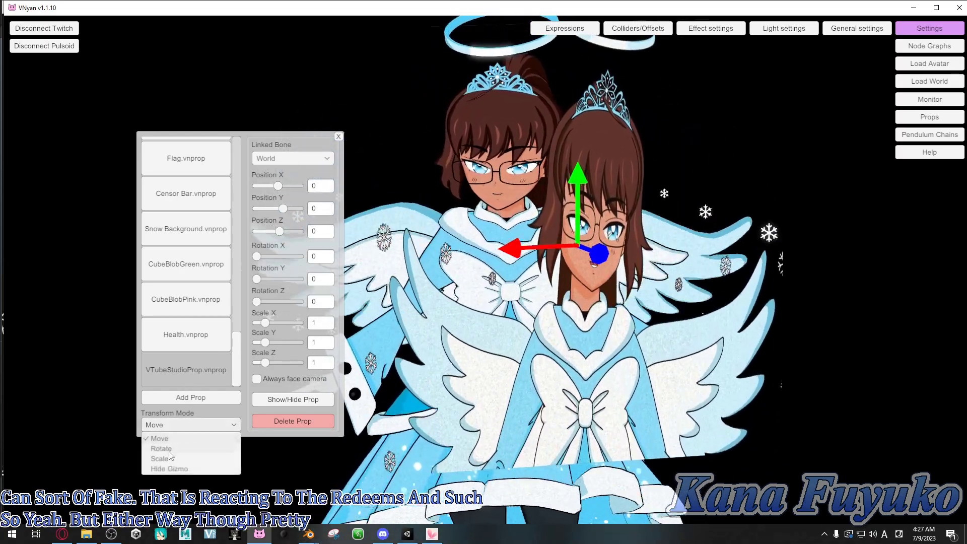
left_click(156, 457)
left_click_drag(509, 251, 588, 255)
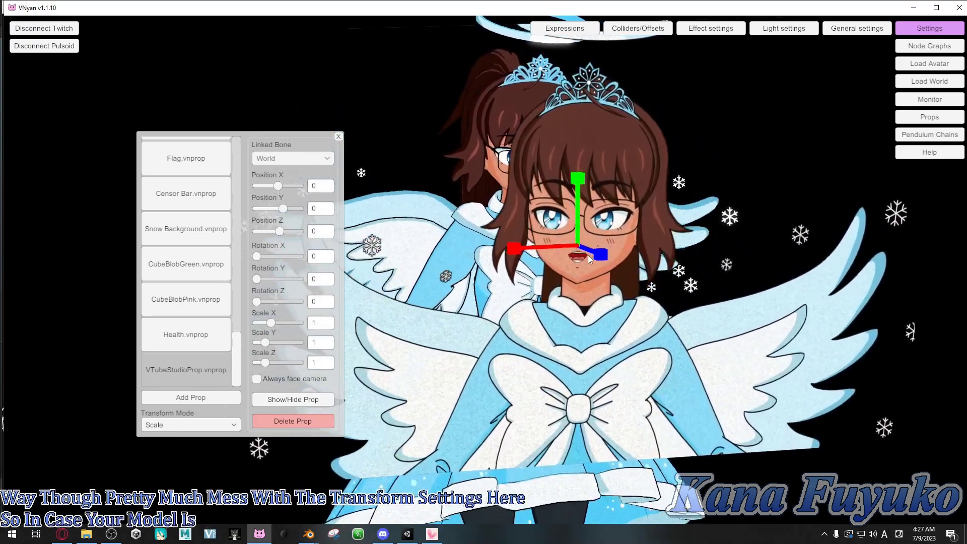
Set the prop's Y rotation to 180 and the transform mode to Move.
left_click_drag(258, 282, 283, 279)
left_click(322, 280)
type("180")
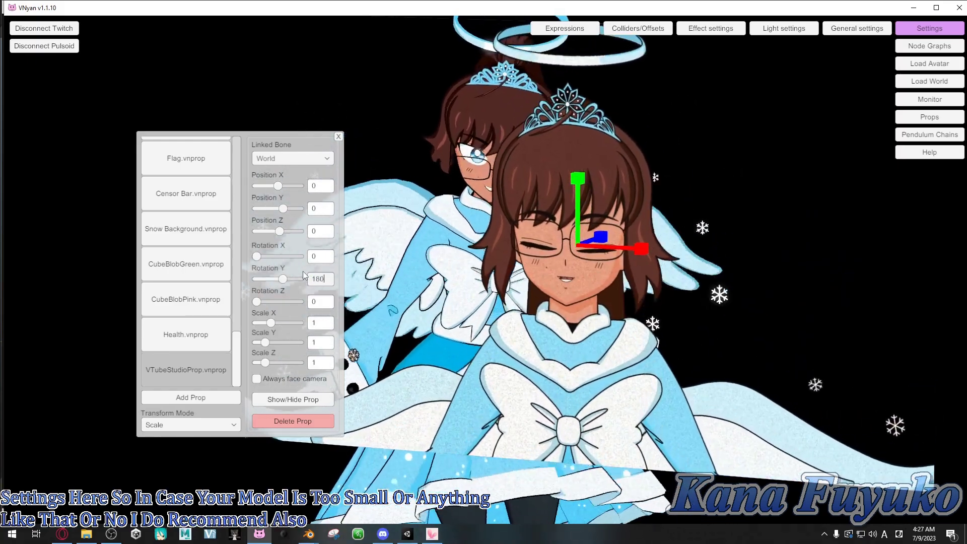
key("Return")
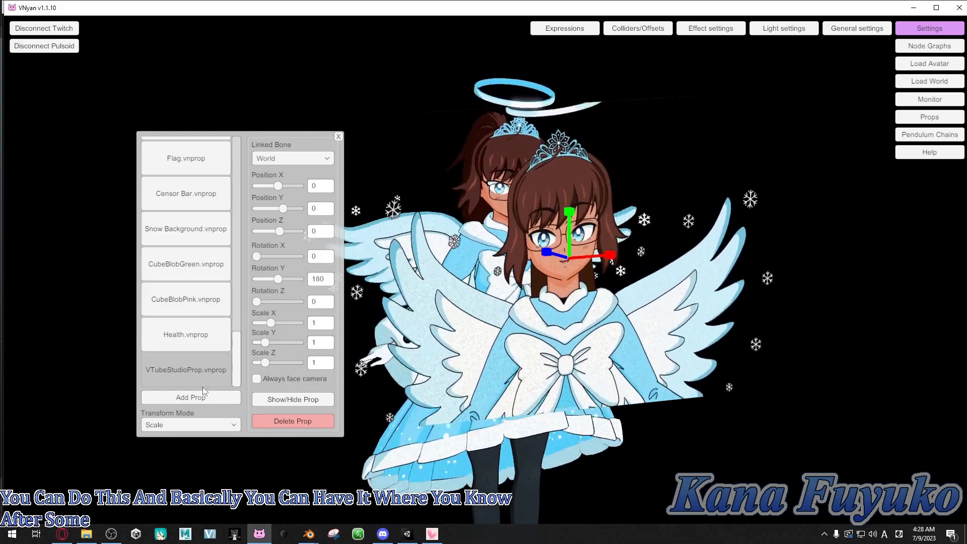
left_click(185, 440)
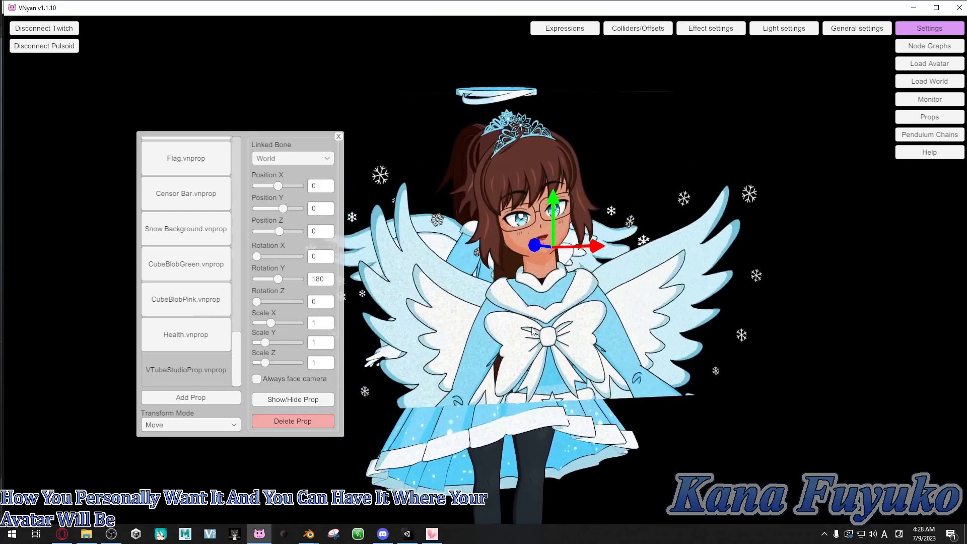
Switch to VTube Studio to show the 2D avatar's full body, and return to VNyan to inspect its sharpness up close.
left_click(438, 533)
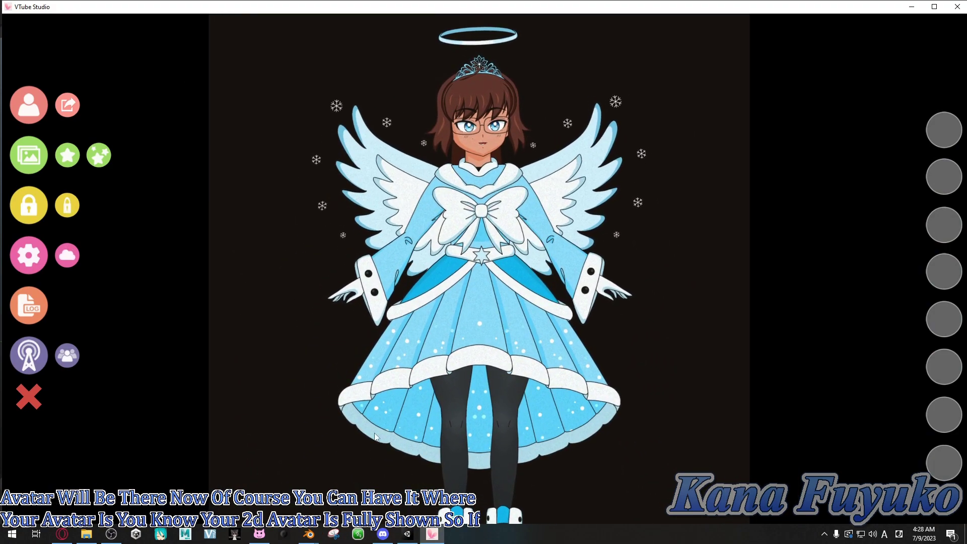
left_click(260, 535)
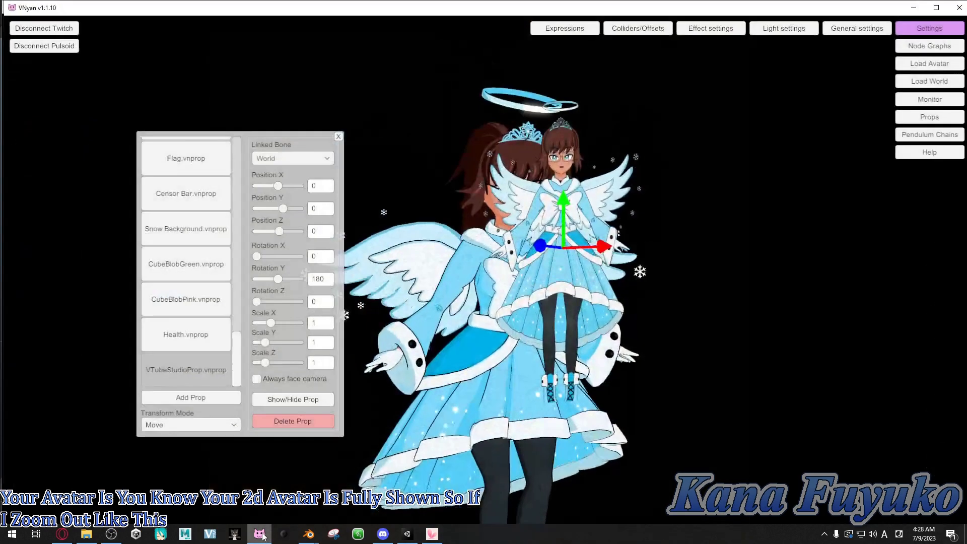
scroll(530, 388, "up", 5)
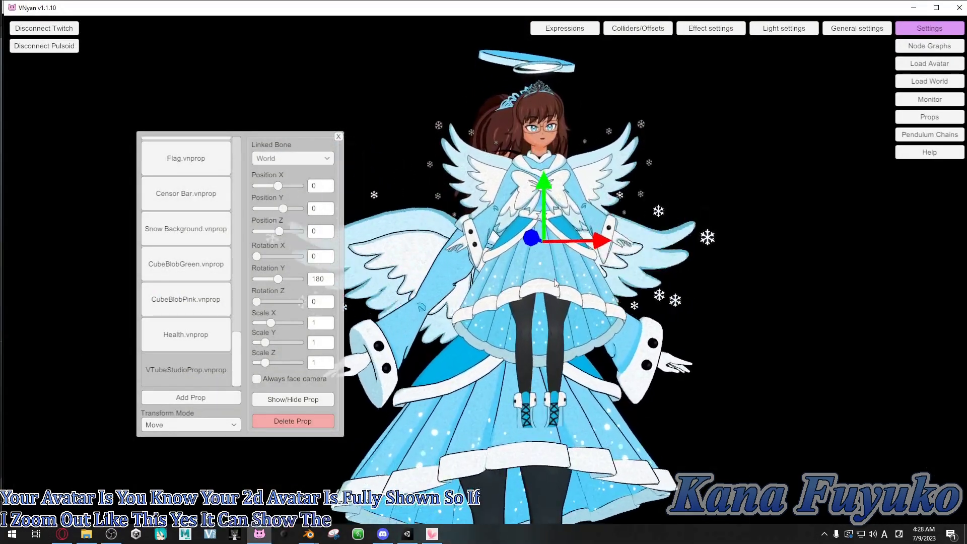
scroll(550, 297, "up", 10)
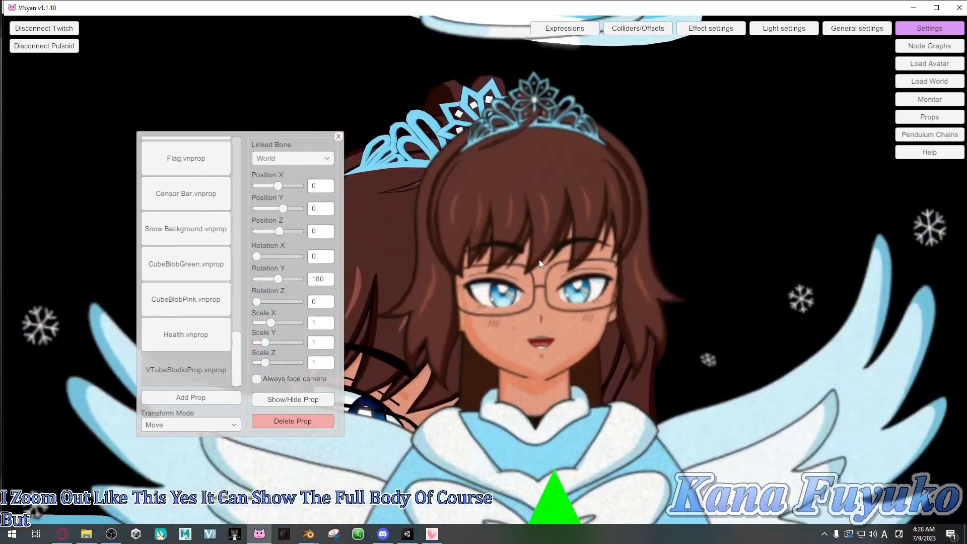
scroll(539, 257, "down", 1)
scroll(537, 247, "down", 6)
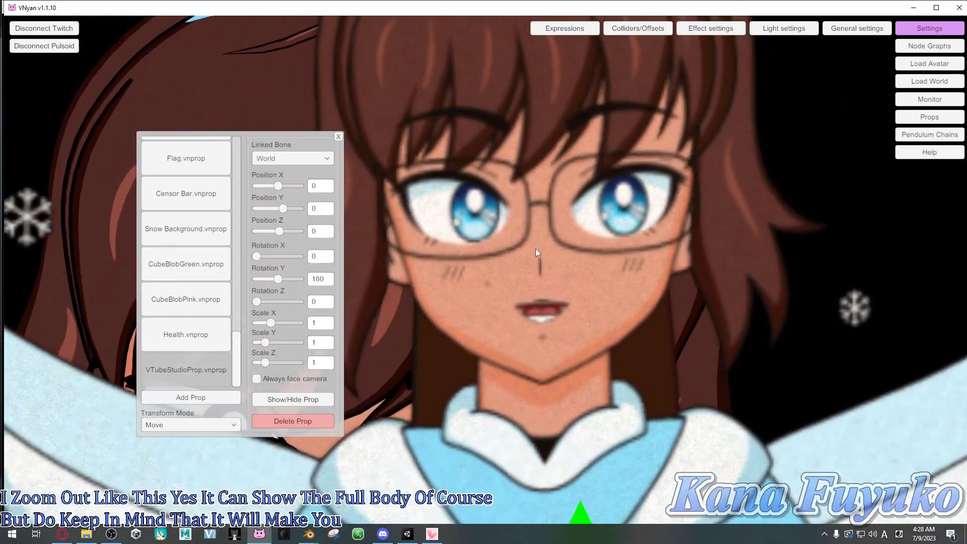
scroll(523, 263, "down", 8)
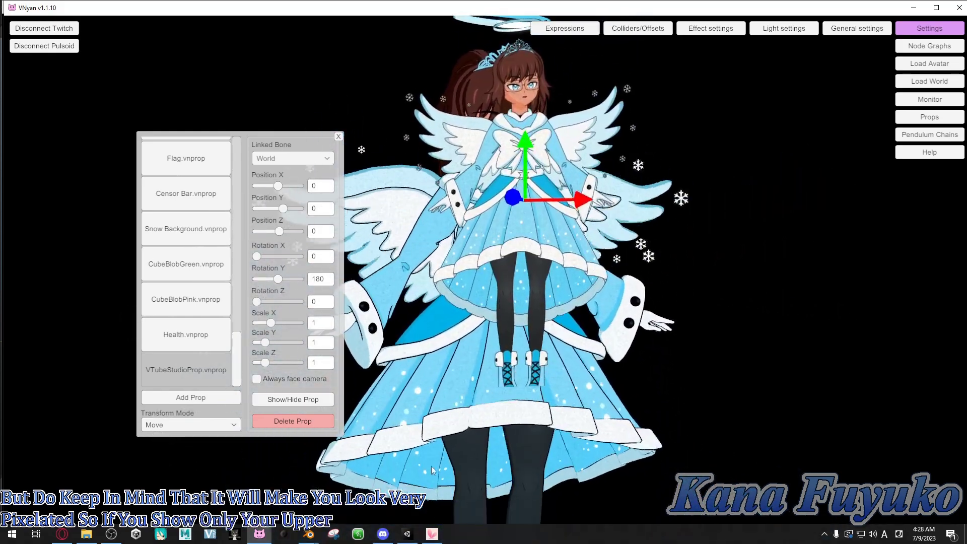
Switch to VTube Studio, enlarge the 2D avatar to show only its upper body, and return to VNyan to check the prop.
key("alt+Tab")
scroll(451, 329, "up", 6)
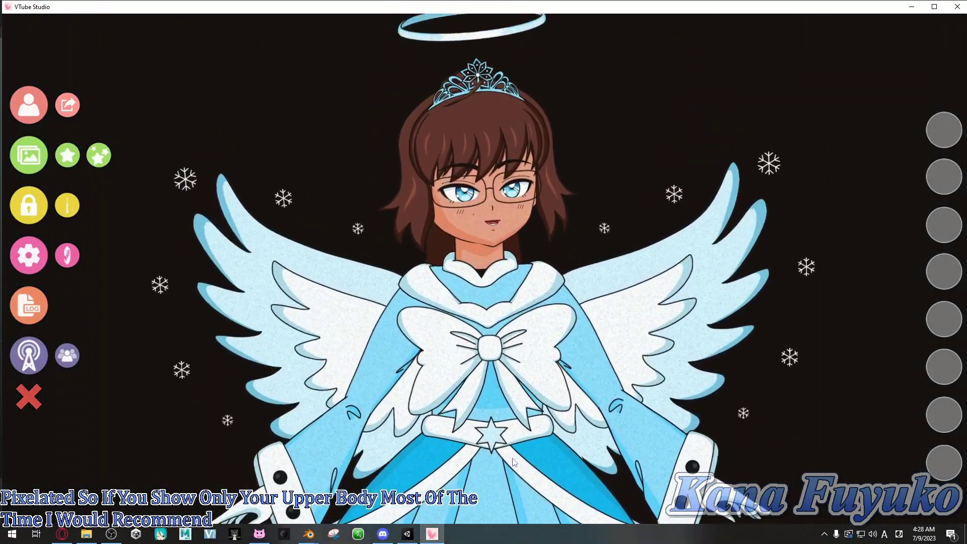
scroll(517, 429, "up", 1)
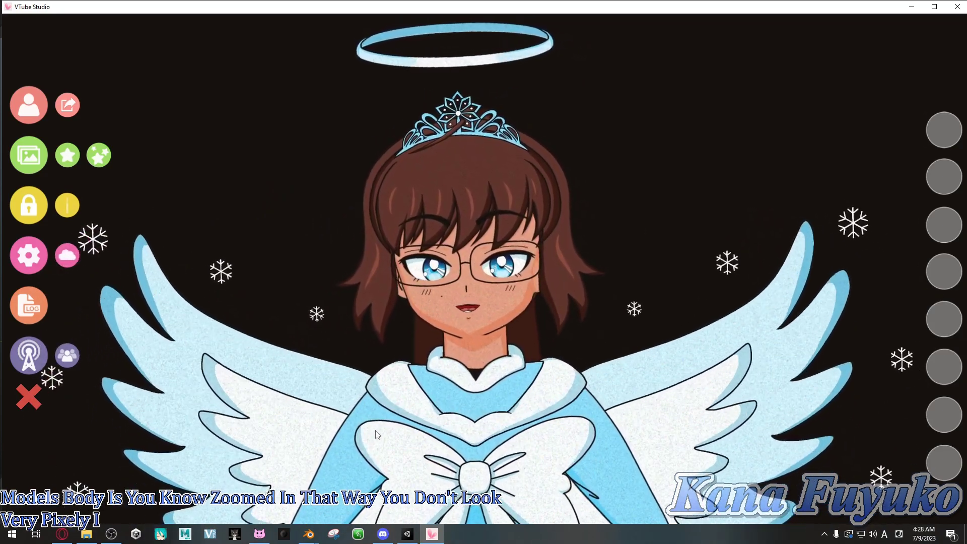
left_click(259, 534)
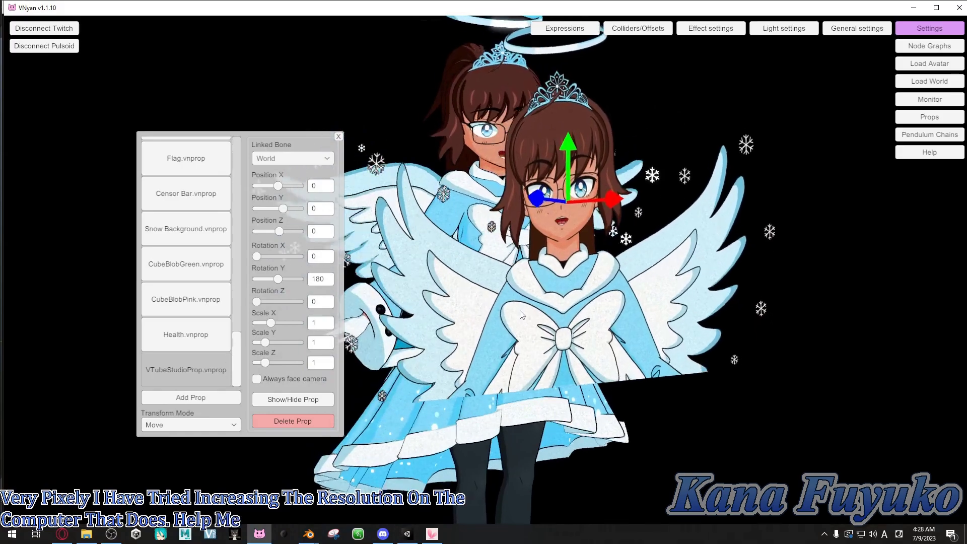
scroll(506, 311, "up", 5)
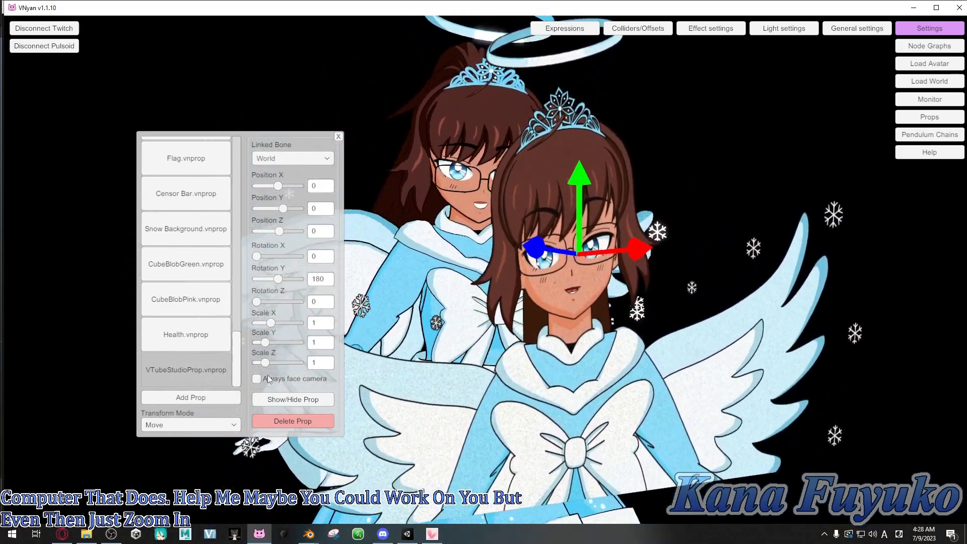
Turn on Always face camera for the 2D avatar prop, check it from another angle and reload its transform values.
right_click_drag(393, 352, 488, 337)
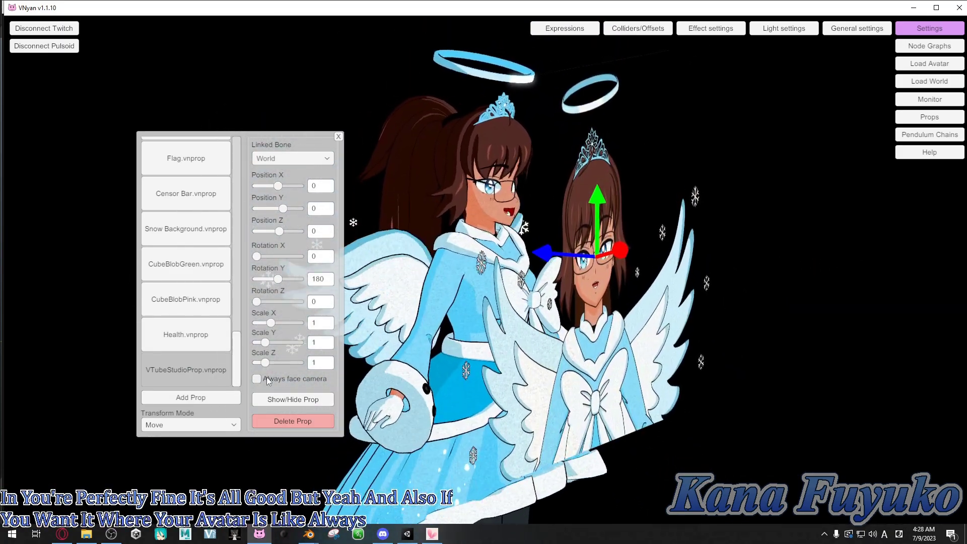
left_click(270, 378)
right_click_drag(467, 384, 507, 309)
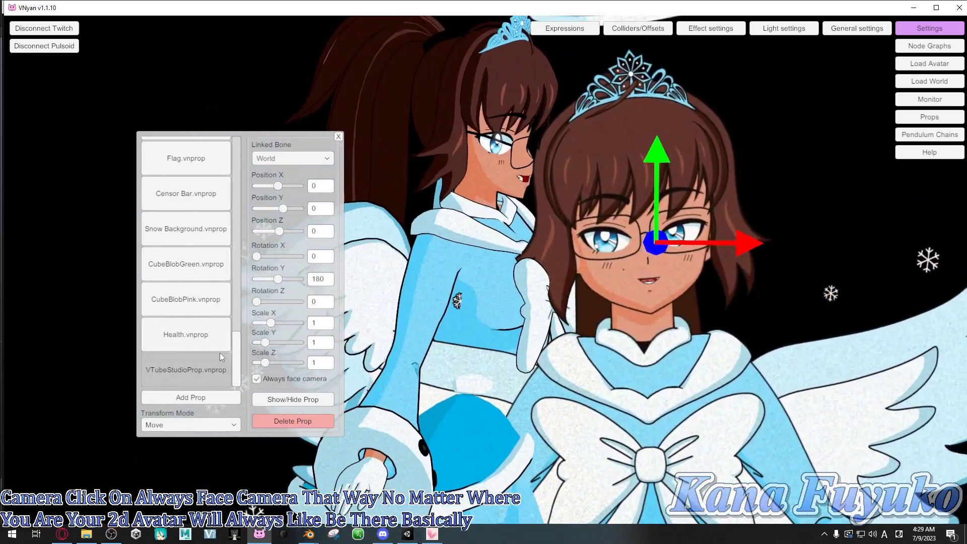
left_click(193, 373)
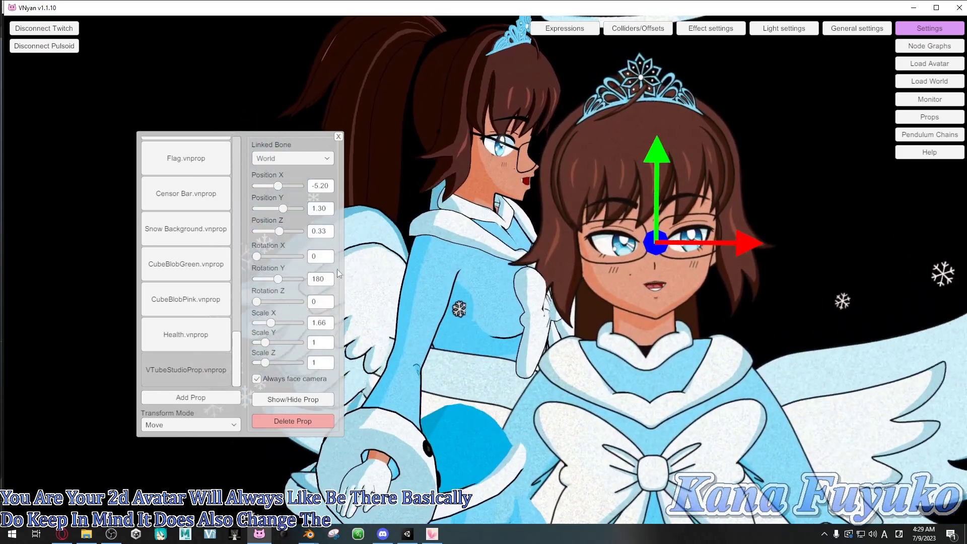
scroll(532, 398, "down", 3)
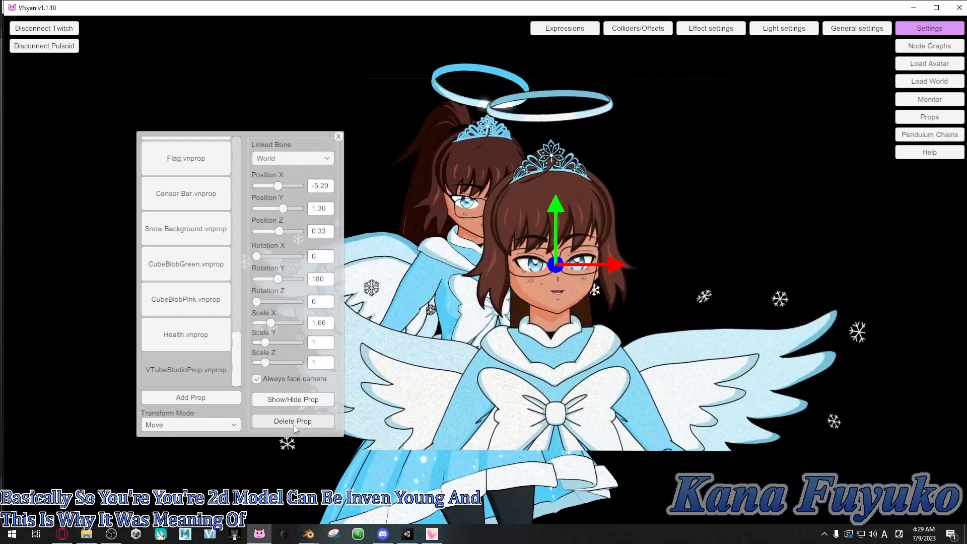
Delete the newly added VTubeStudioProp.vnprop, show the previously set-up one listed below ThugGlasses.vnprop, and close the props window.
left_click(277, 422)
mouse_move(237, 361)
left_mouse_down()
mouse_move(247, 285)
mouse_move(237, 224)
left_mouse_up()
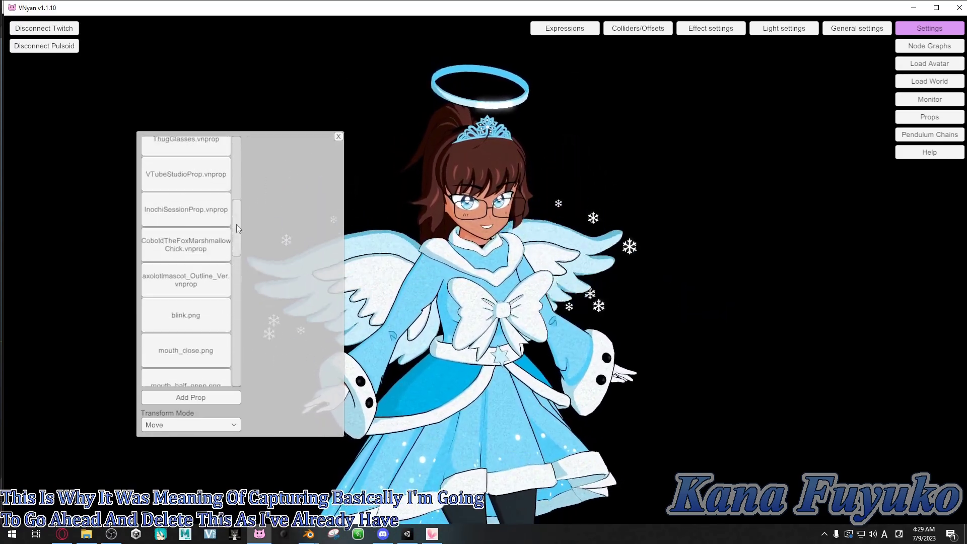
scroll(183, 240, "up", 2)
left_click(183, 264)
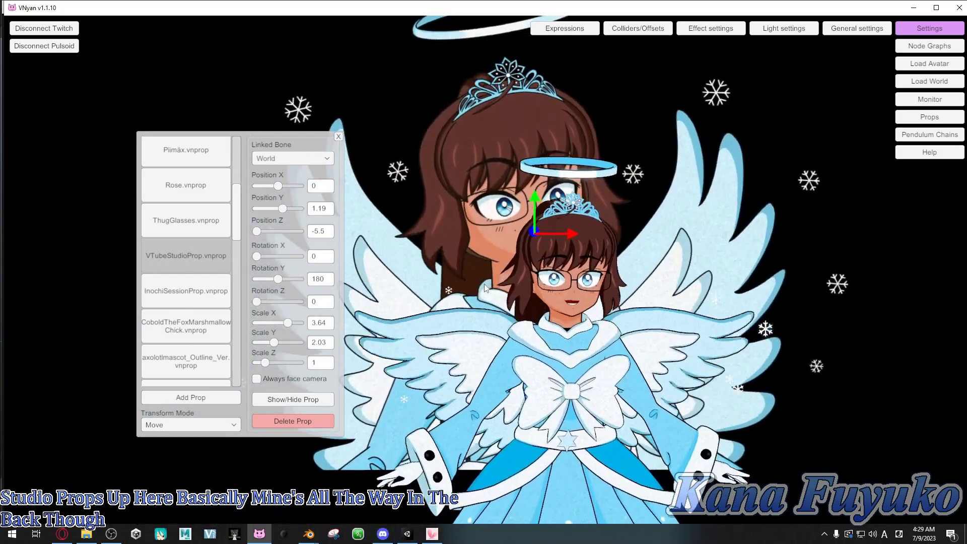
left_click(339, 137)
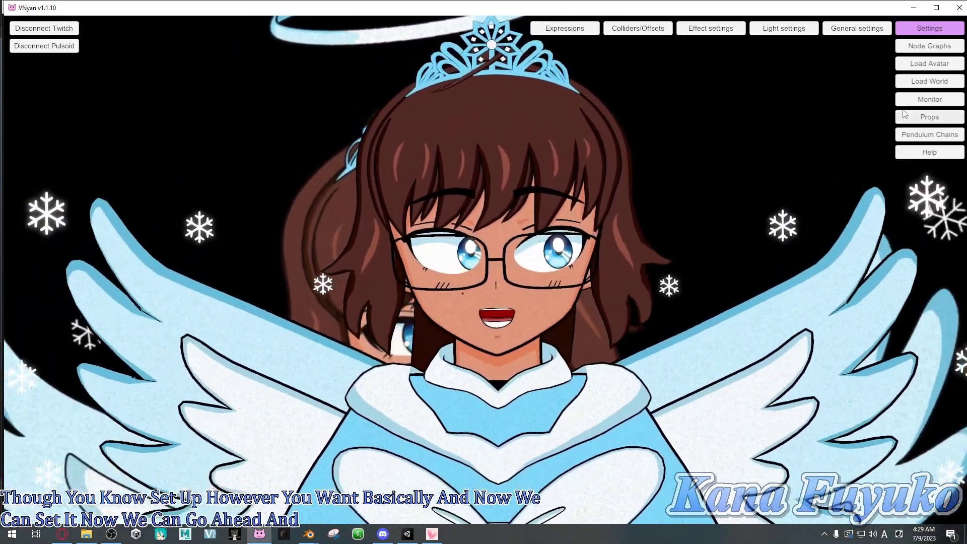
Hide the remaining VTubeStudioProp.vnprop and open the Avatar Swapper node graph.
left_click(910, 118)
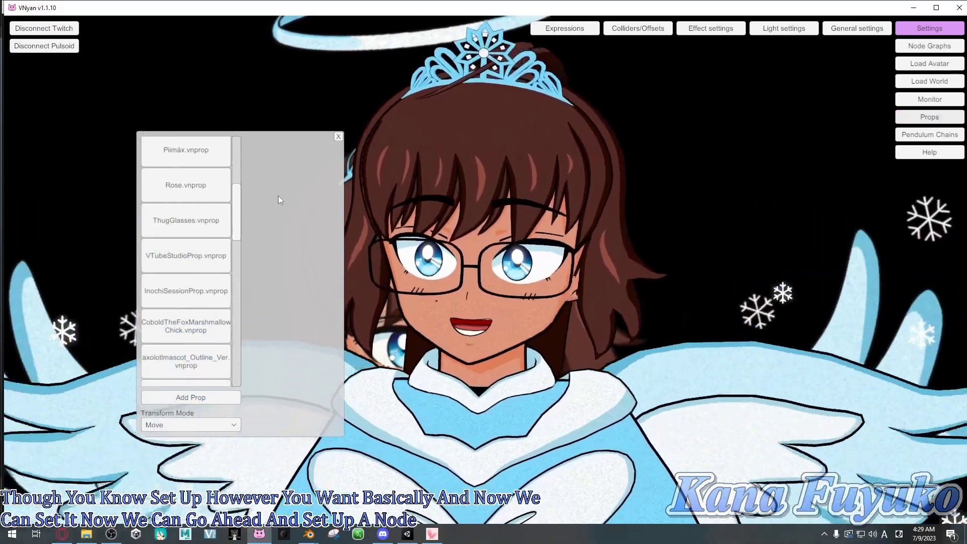
left_click(197, 254)
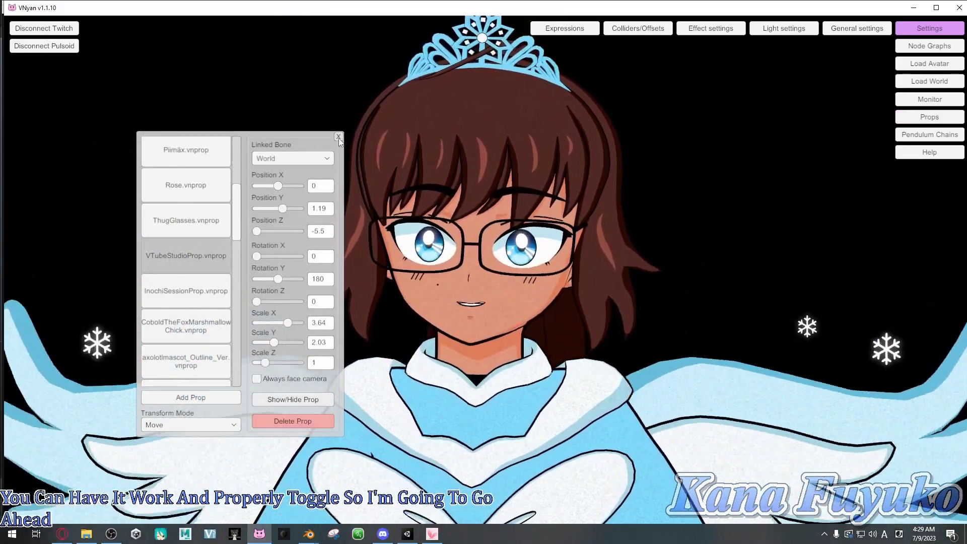
left_click(339, 136)
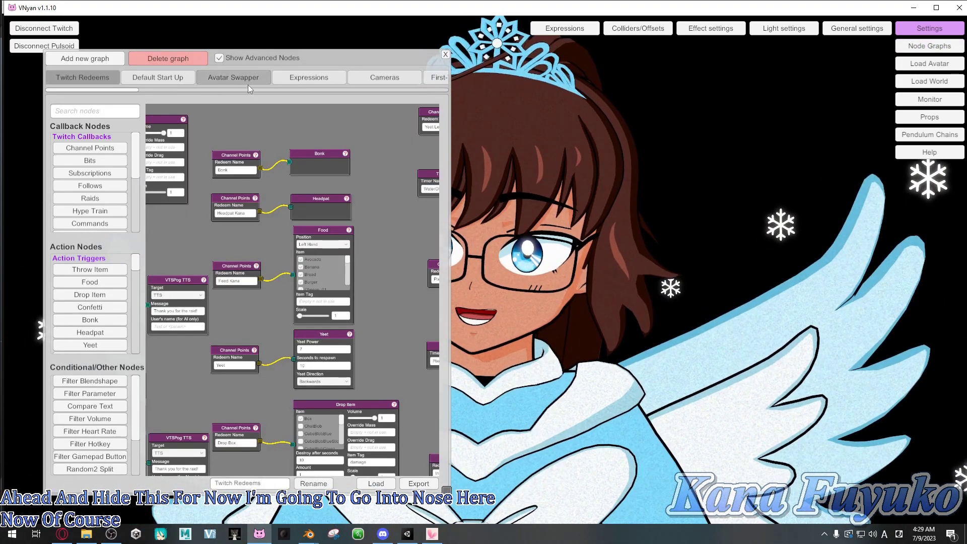
left_click(233, 77)
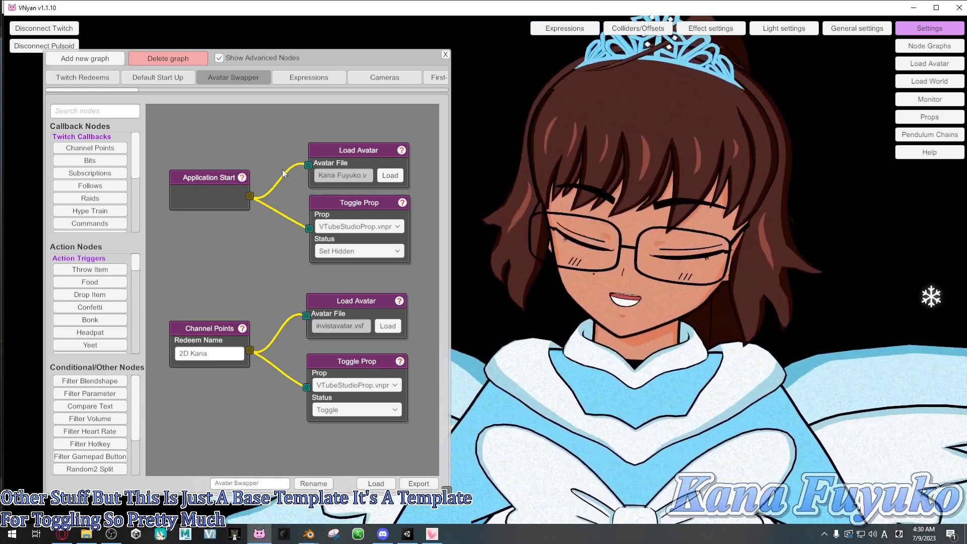
Reposition the Load Avatar and Toggle Prop nodes linked to Application Start, keeping the VTubeStudioProp.vnprop status at Set Hidden.
left_click_drag(354, 159, 347, 158)
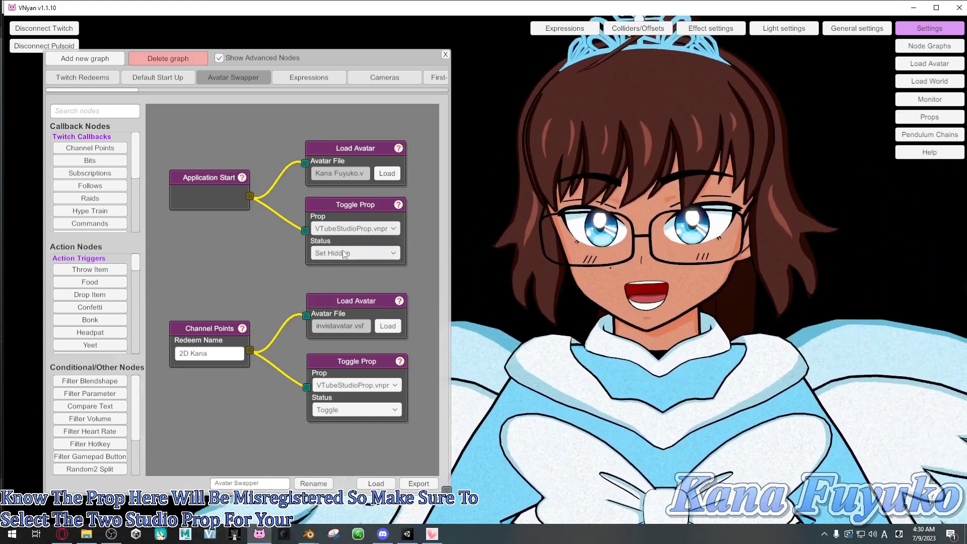
left_click_drag(348, 204, 349, 200)
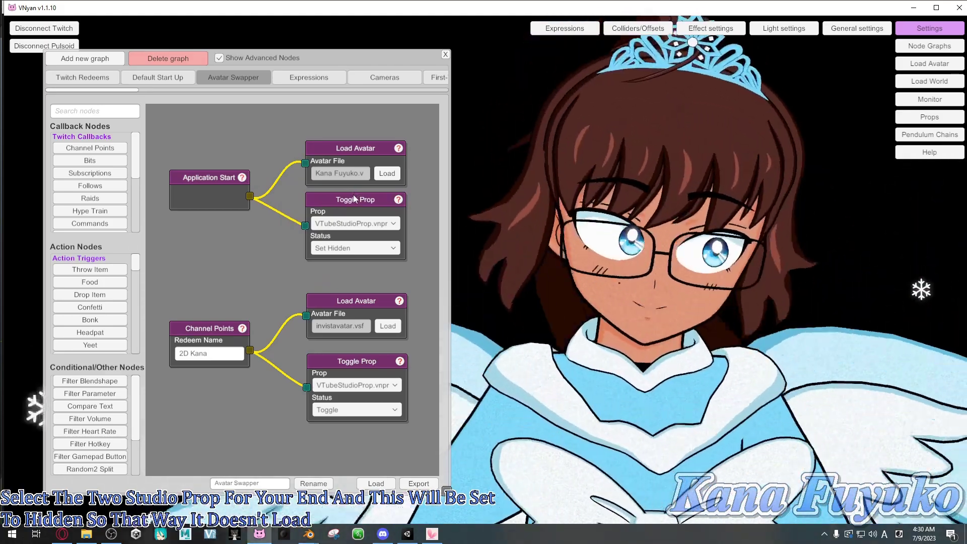
left_click(337, 249)
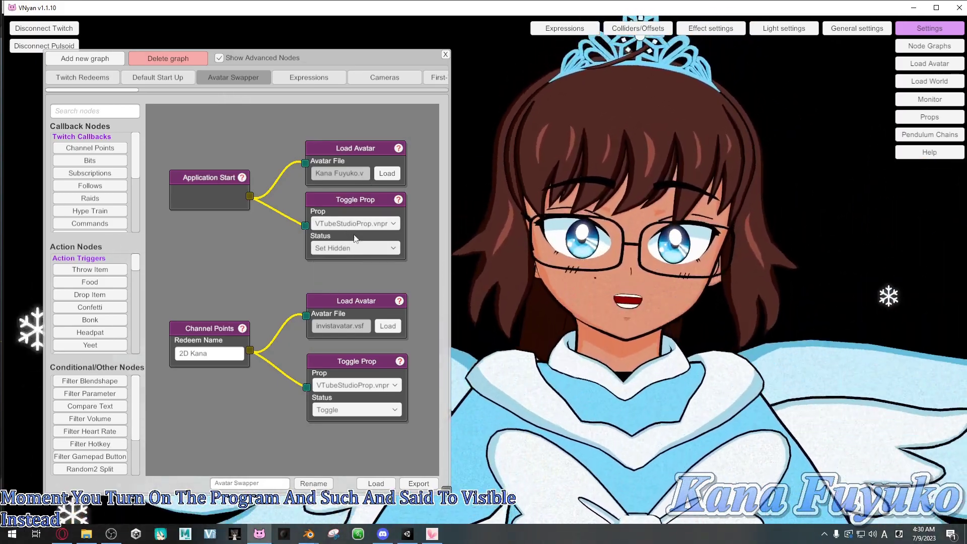
Load invistavatar.vsfavatar from the 2DAvatarFiles folder into the Load Avatar node linked to the 2D Kana channel points node.
left_click_drag(228, 301, 235, 262)
left_click_drag(345, 286, 345, 286)
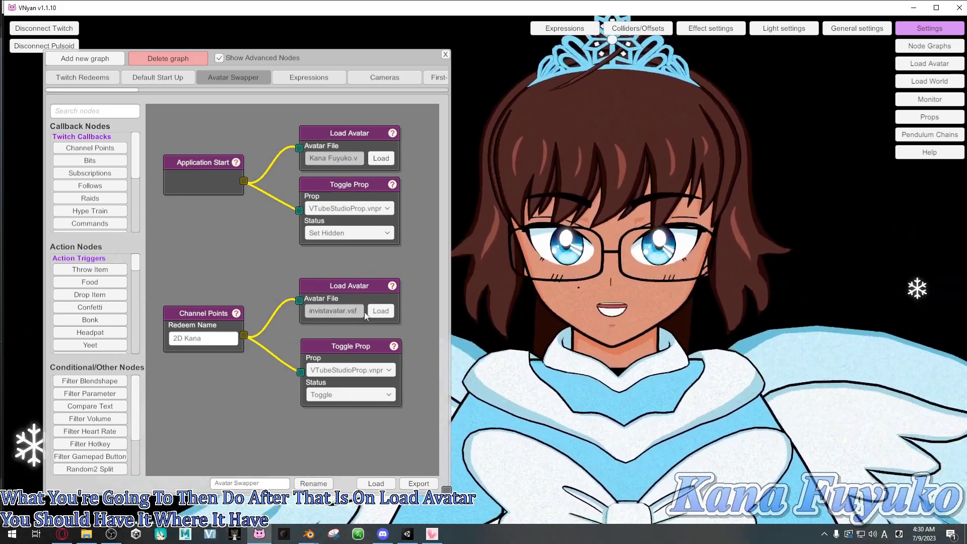
left_click(379, 309)
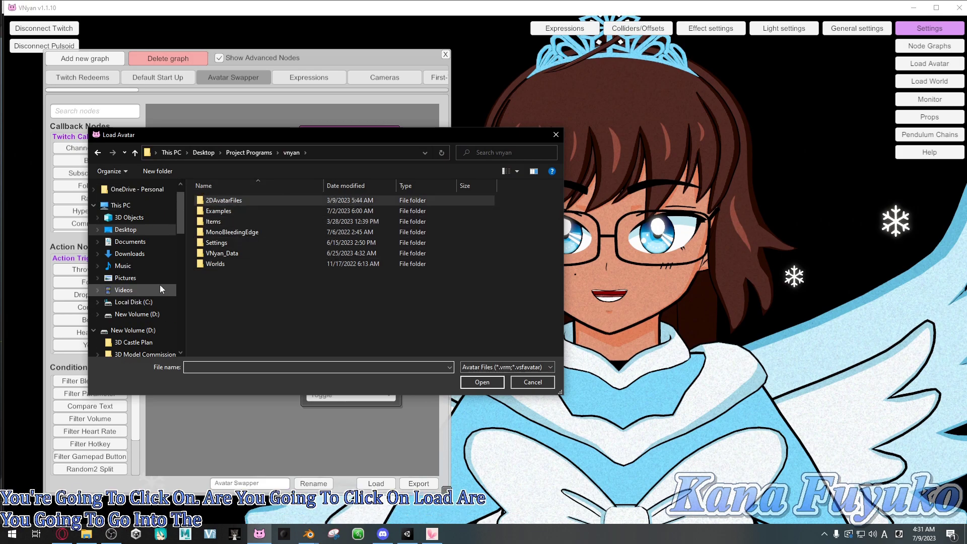
double_click(239, 200)
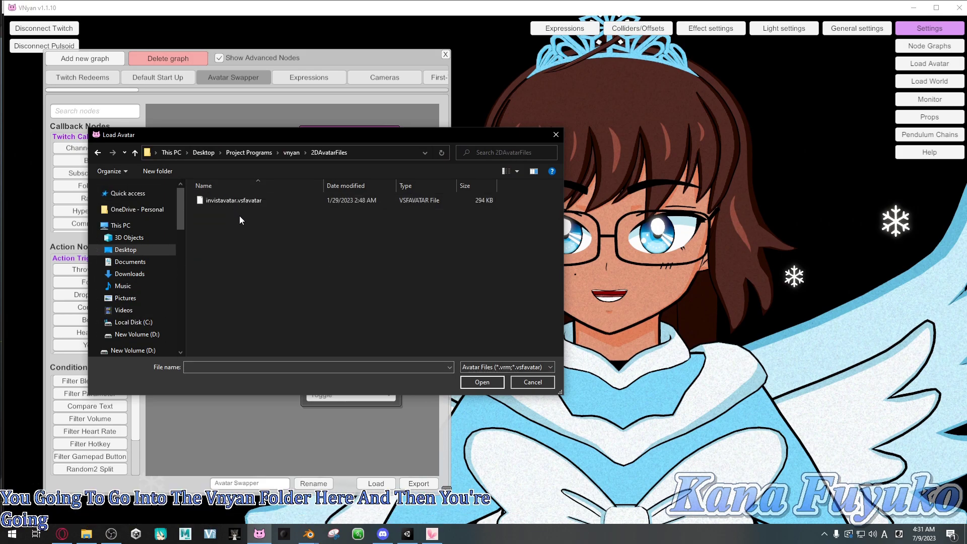
double_click(253, 200)
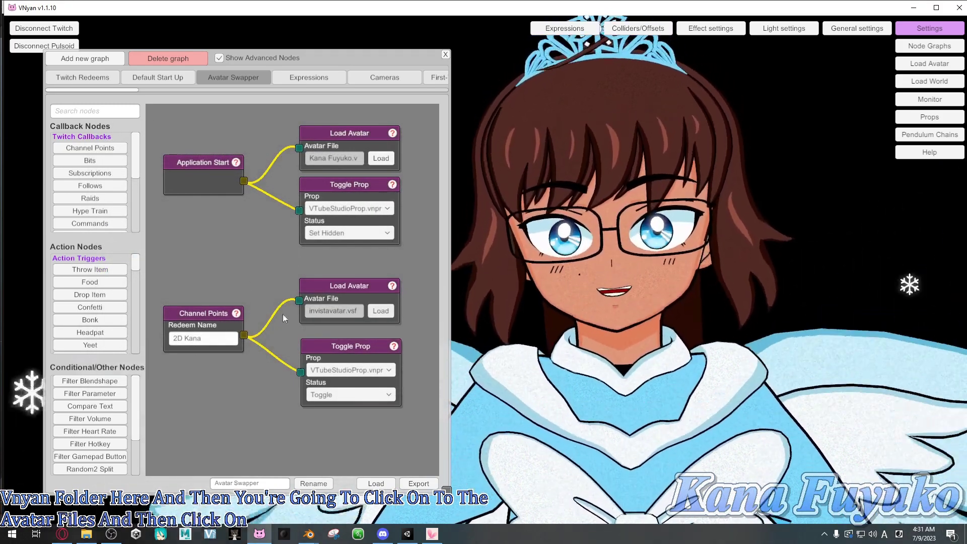
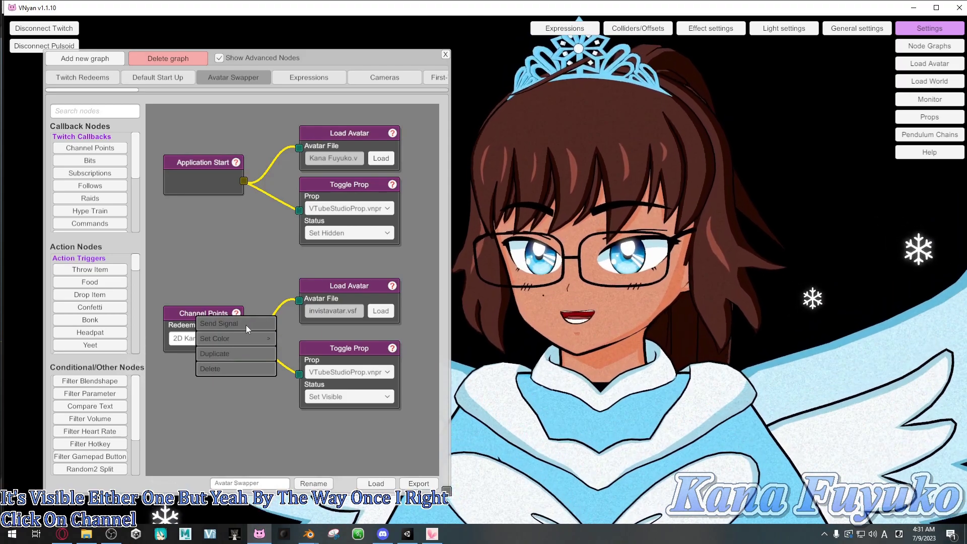
Send a signal from the 2D Kana channel points node, close the node graphs, and check the avatar in VTube Studio before returning to VNyan.
left_click(238, 323)
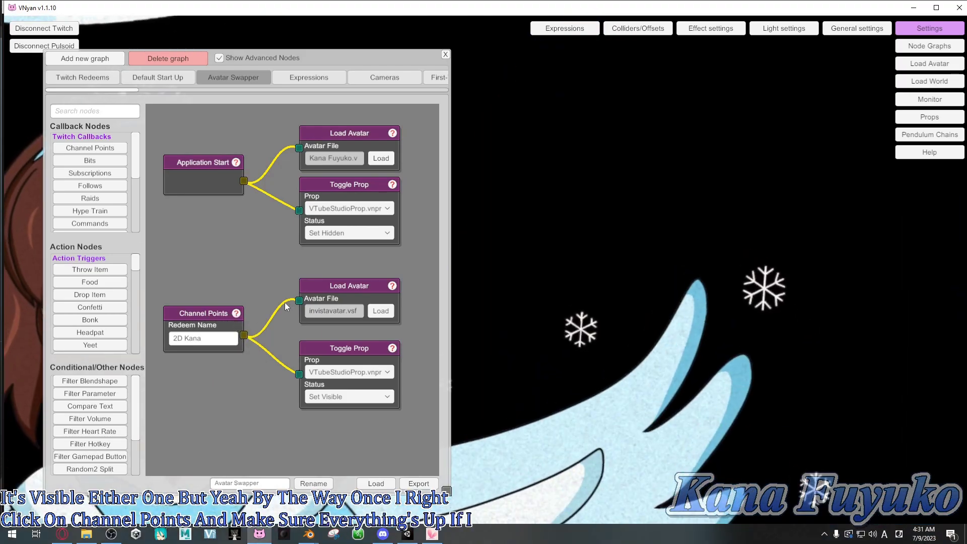
left_click(446, 54)
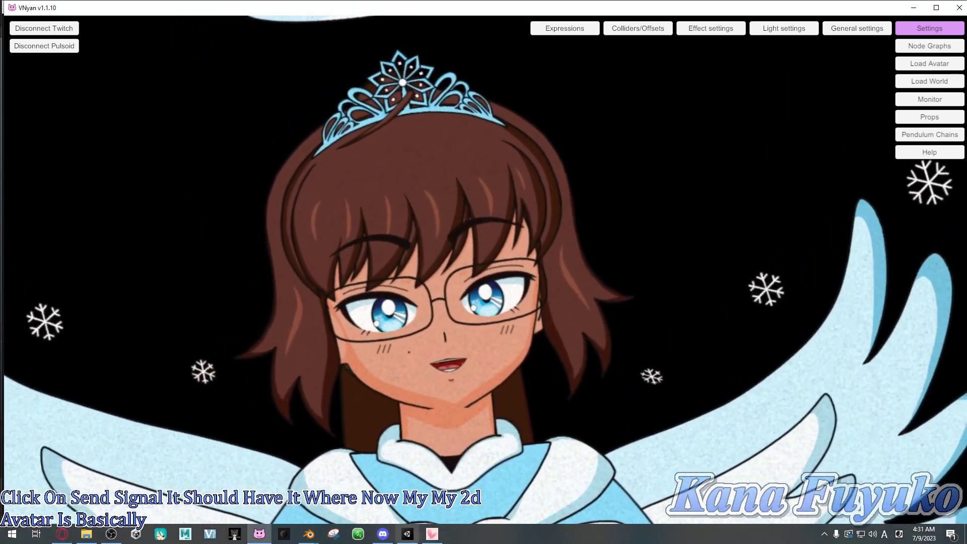
left_click(442, 537)
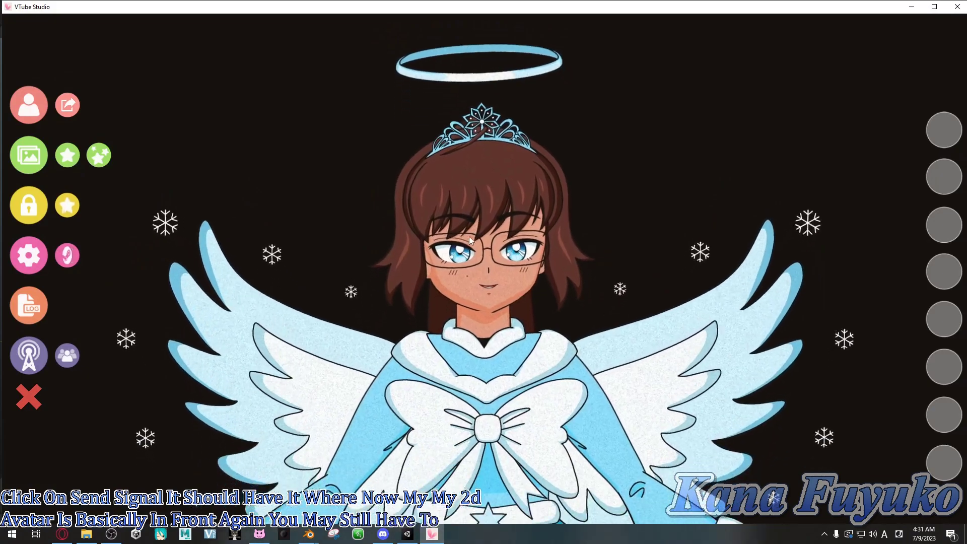
left_click(257, 536)
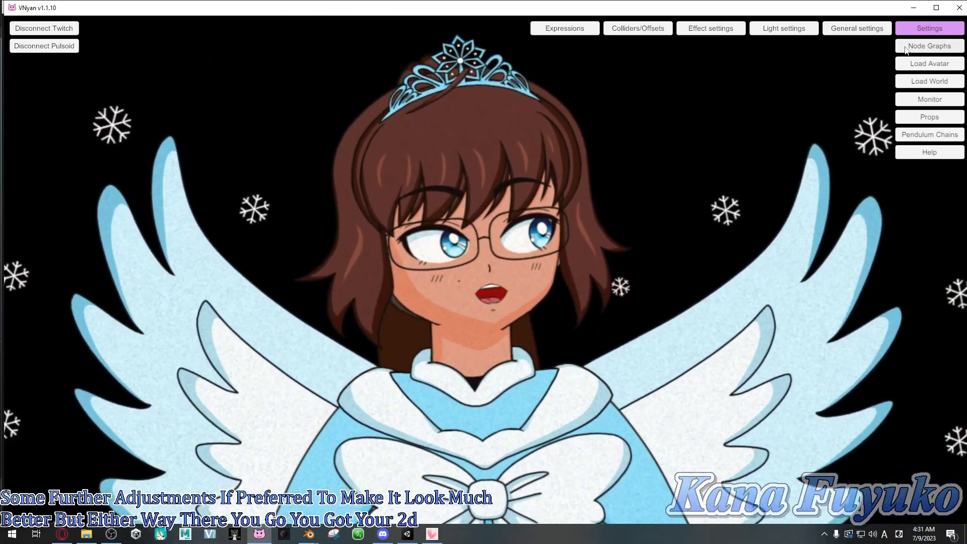
Open the Twitch Redeems node graph and send a signal from the Drop Box channel points node.
left_click(907, 49)
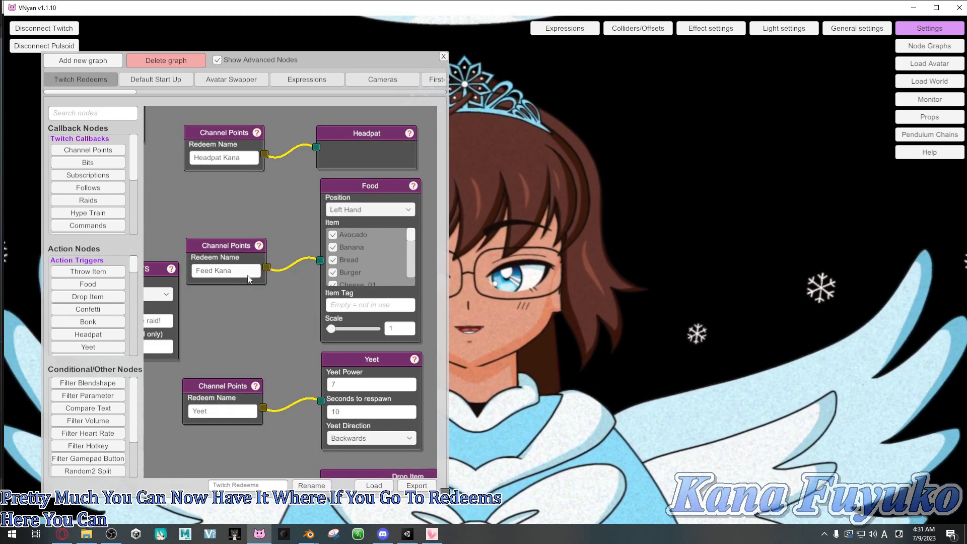
scroll(261, 224, "down", 6)
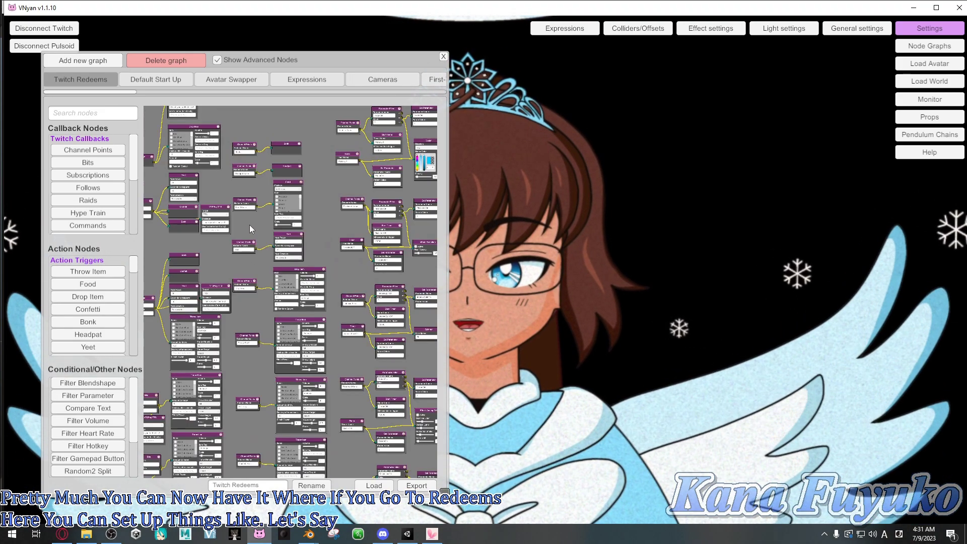
scroll(249, 224, "up", 5)
scroll(244, 324, "down", 5)
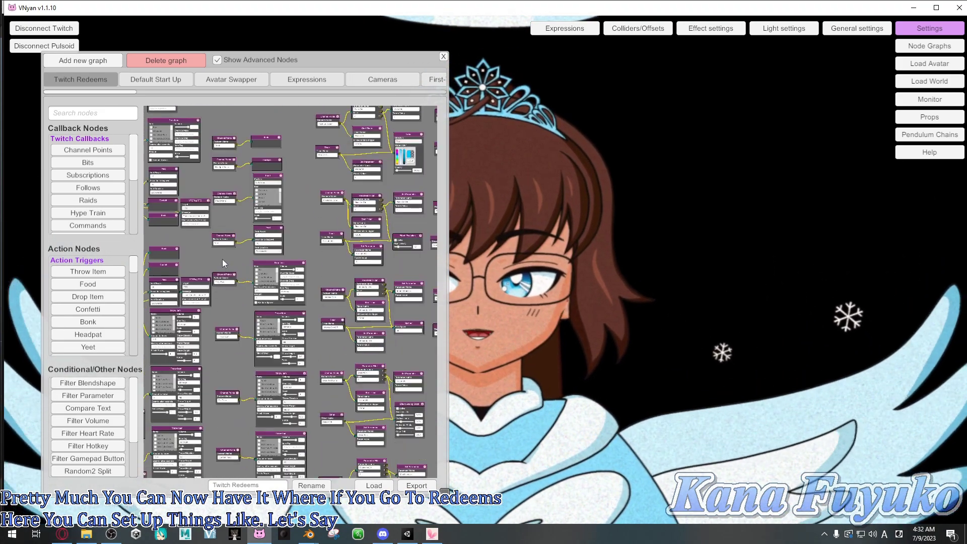
scroll(222, 259, "up", 5)
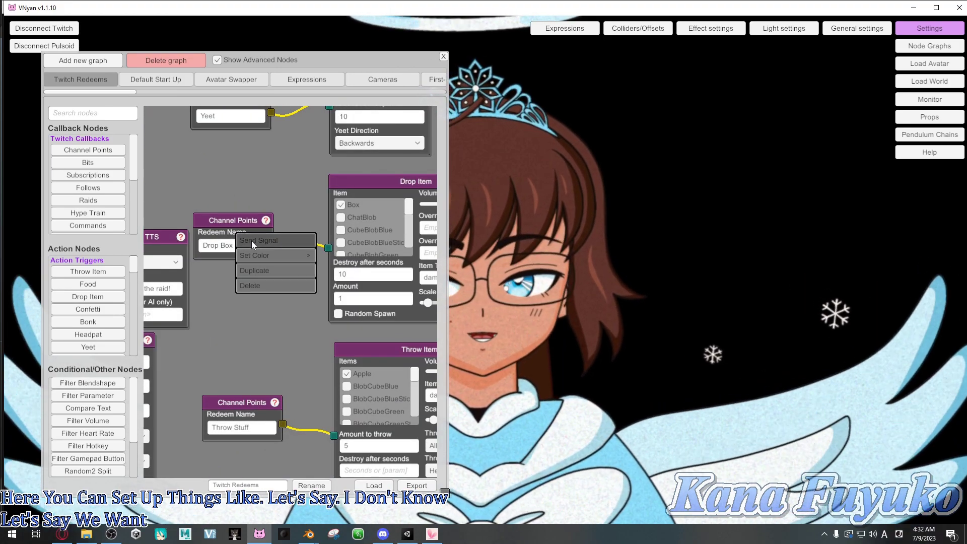
left_click(252, 241)
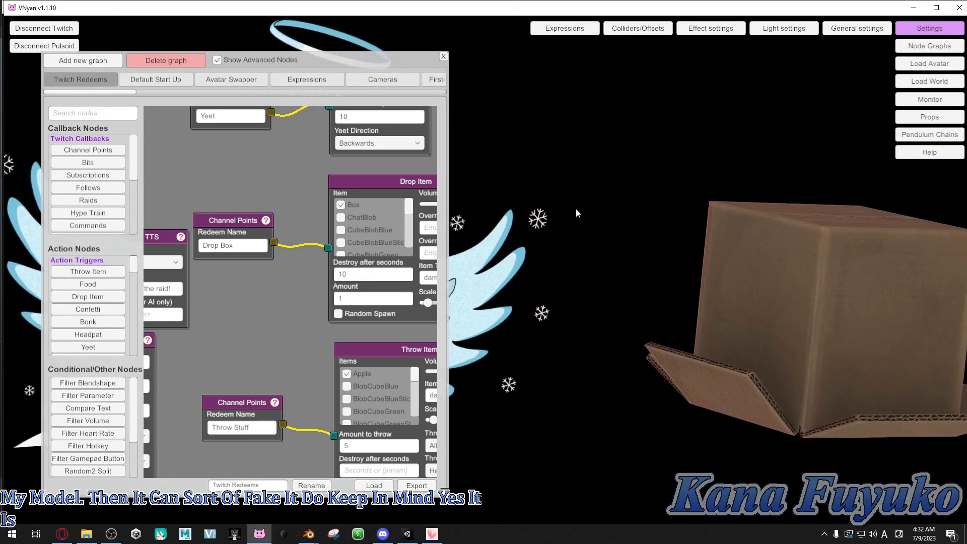
Clear the node graph window away to view the 2D avatar, compare it with VTube Studio, and return to VNyan.
left_click_drag(420, 58, 429, 422)
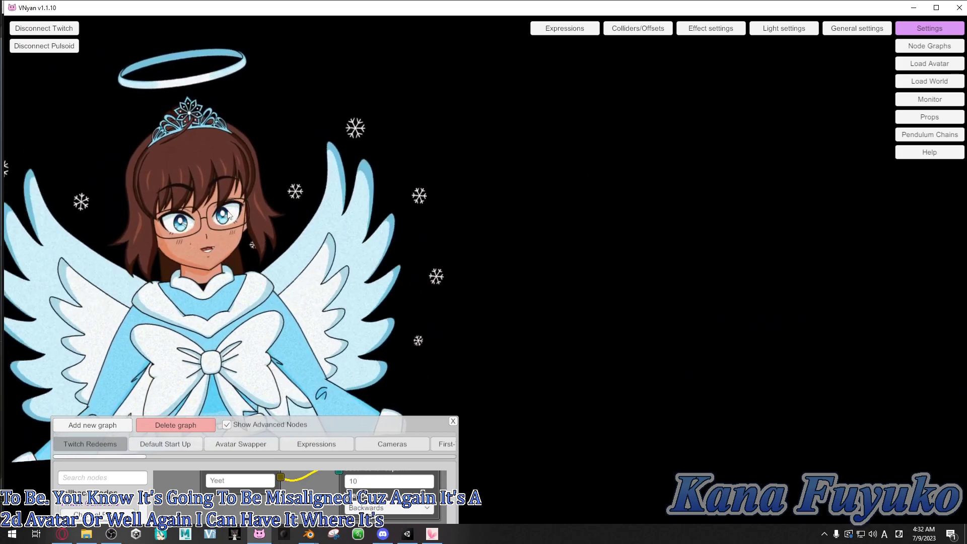
left_click_drag(324, 419, 311, 54)
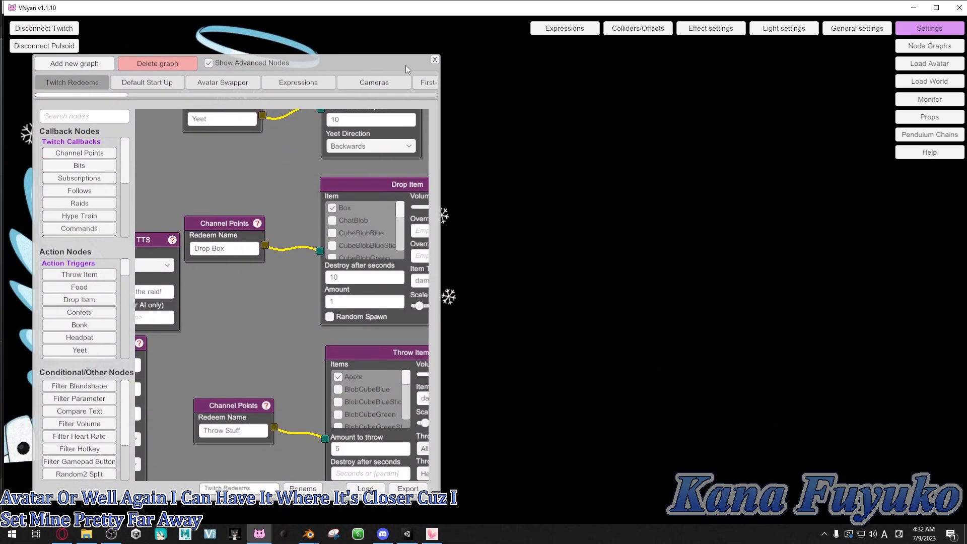
left_click(434, 60)
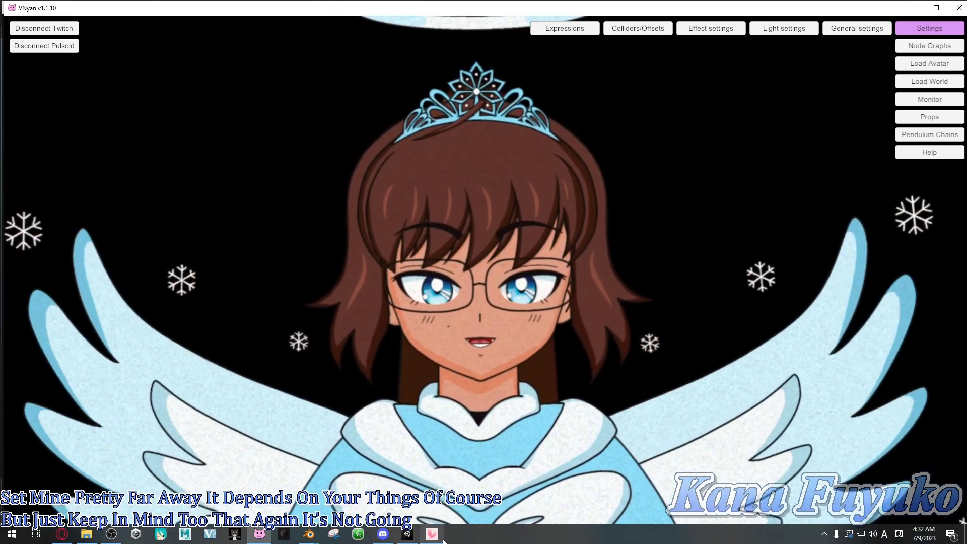
key("alt+Tab")
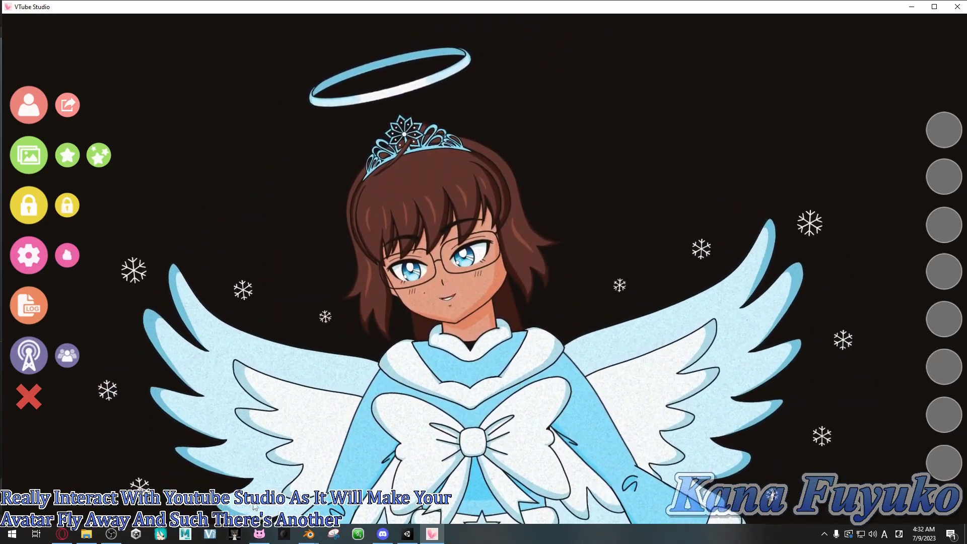
left_click(257, 532)
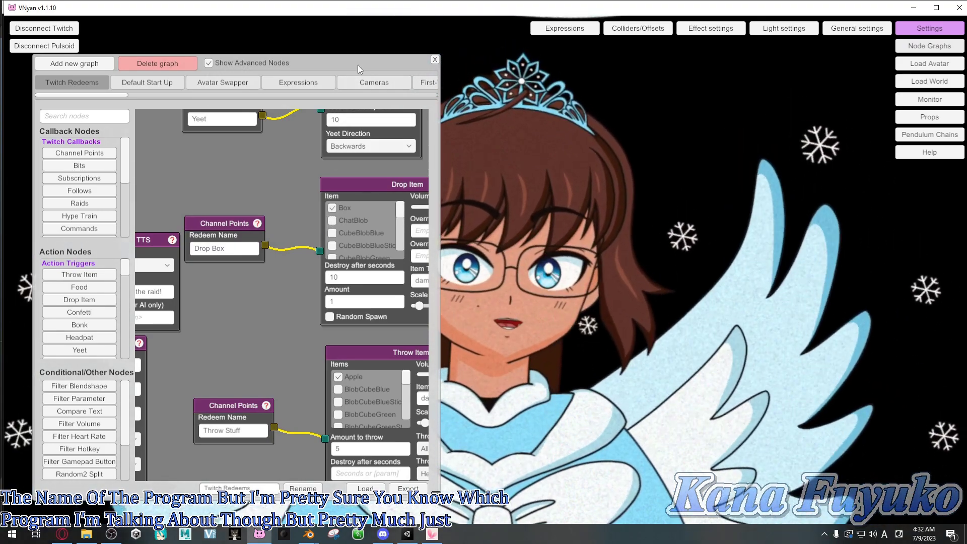
Find the Snowball Toss channel points node in the Twitch Redeems graph and send its signal.
left_click_drag(355, 67, 328, 74)
scroll(181, 316, "down", 8)
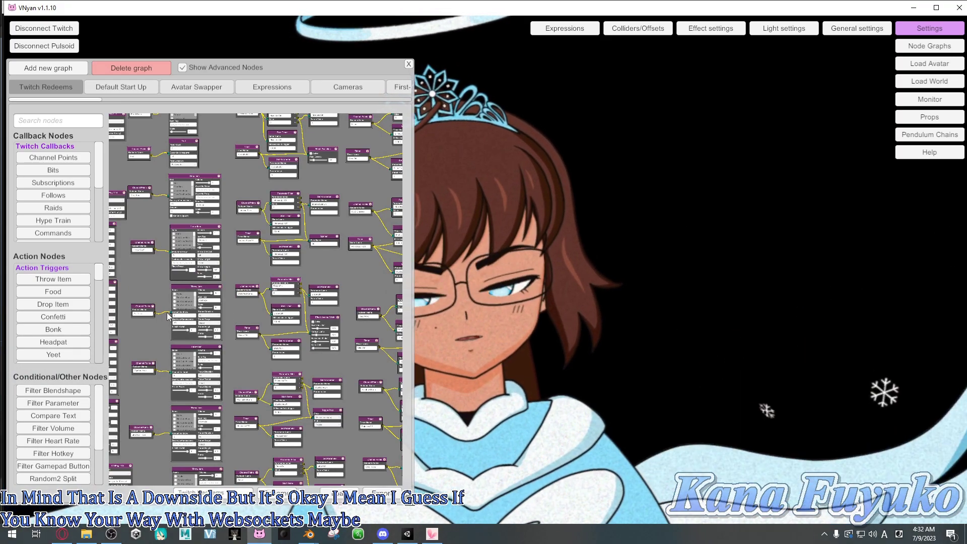
scroll(203, 347, "up", 8)
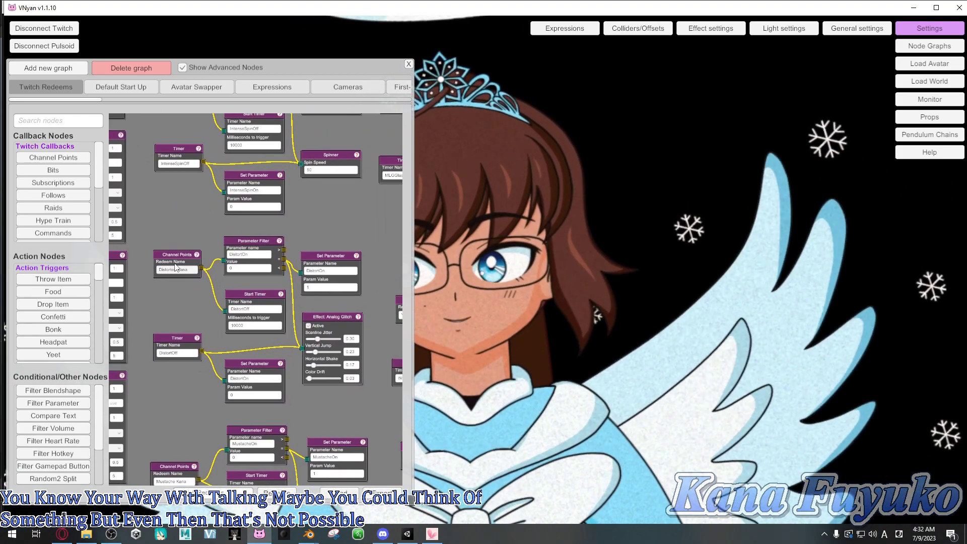
scroll(171, 247, "up", 5)
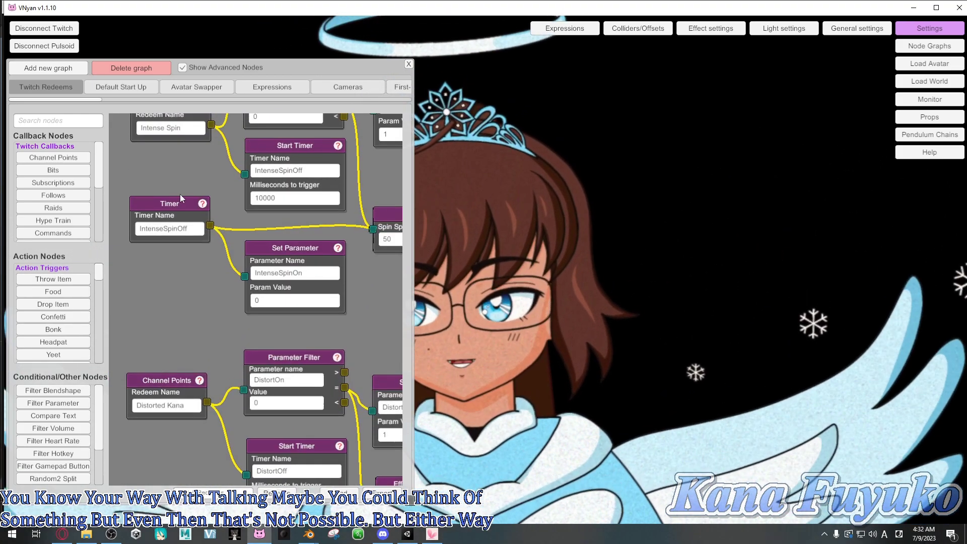
left_click_drag(179, 220, 233, 339)
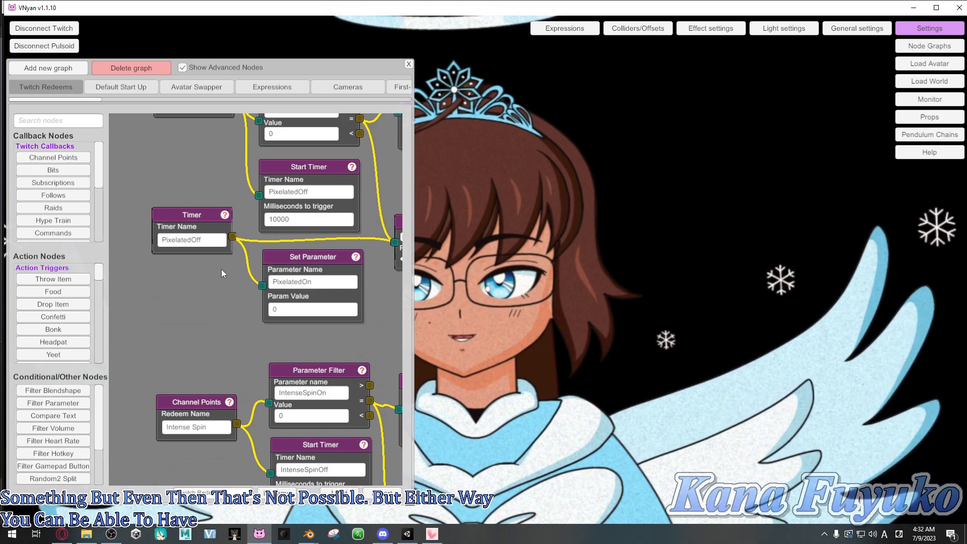
scroll(228, 346, "down", 6)
scroll(229, 345, "up", 4)
scroll(340, 256, "down", 4)
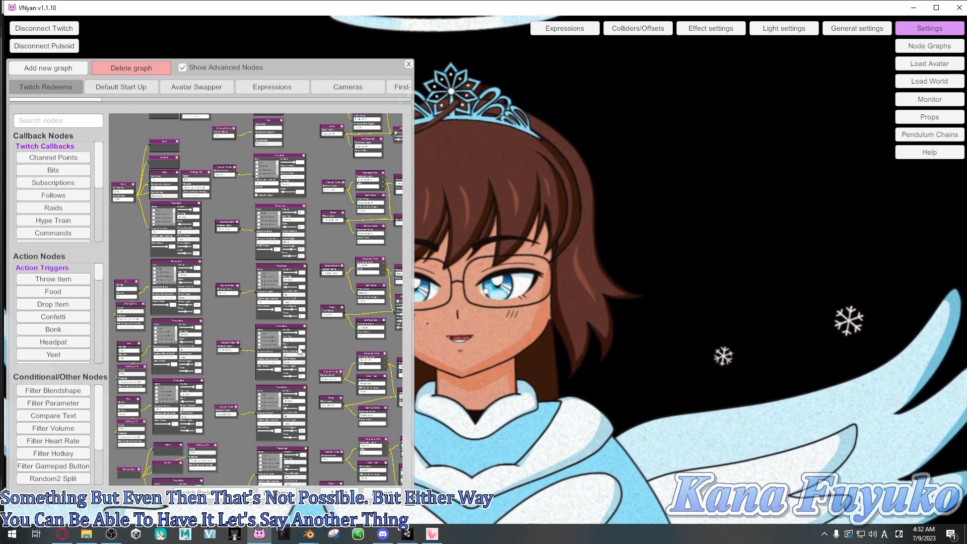
scroll(272, 250, "up", 2)
scroll(272, 249, "up", 3)
scroll(256, 307, "up", 2)
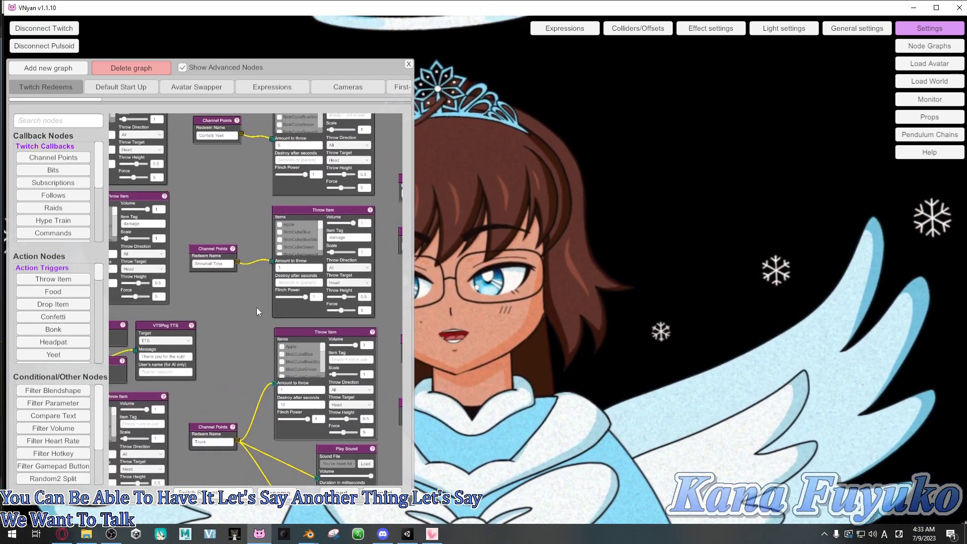
right_click(174, 224)
left_click(198, 233)
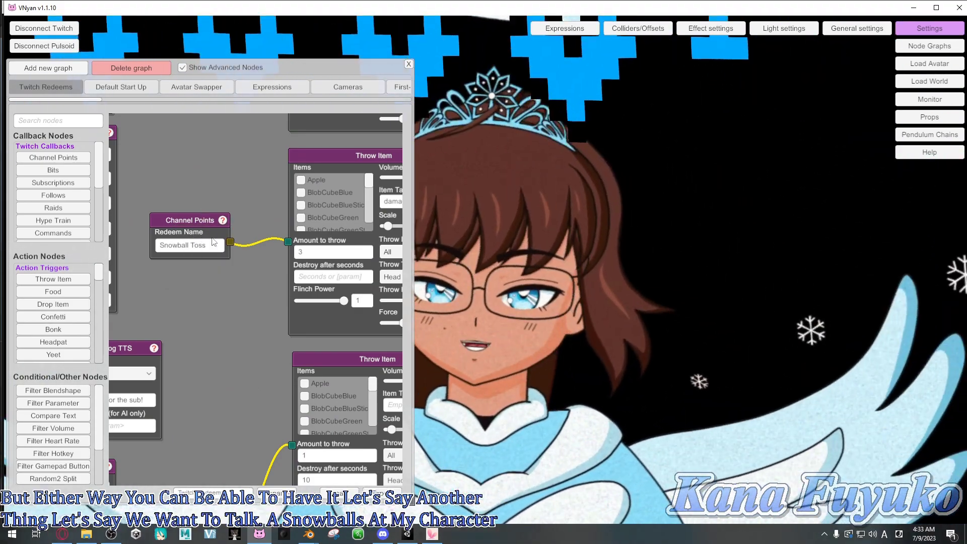
Test the Confetti Yeet and Pie Toss channel points nodes by sending their signals.
left_click_drag(205, 182, 191, 372)
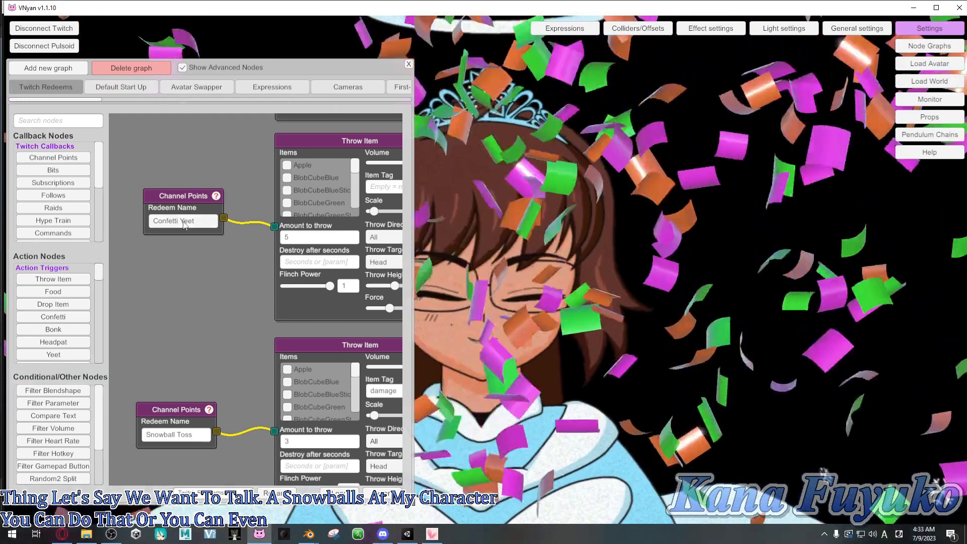
left_click_drag(183, 226, 166, 415)
left_click_drag(193, 301, 198, 354)
right_click(152, 266)
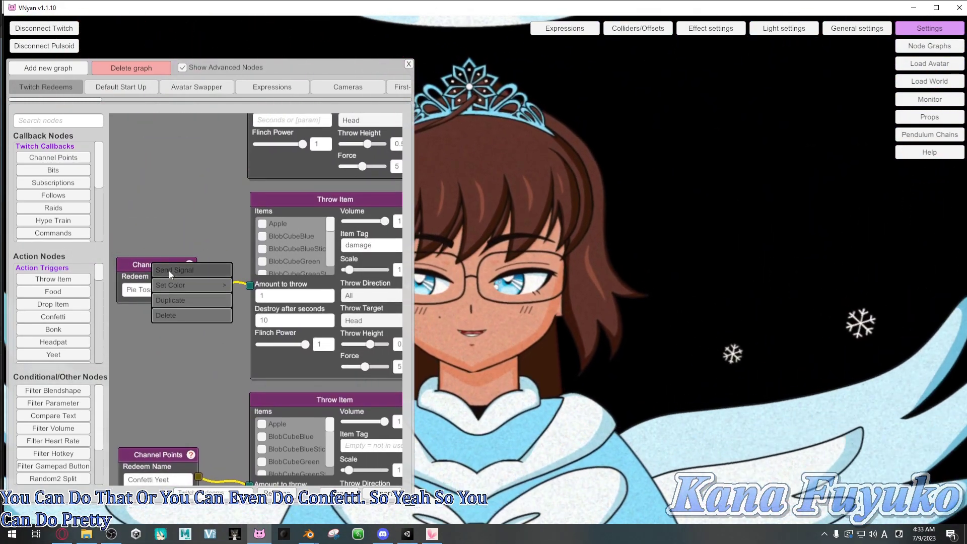
left_click(168, 270)
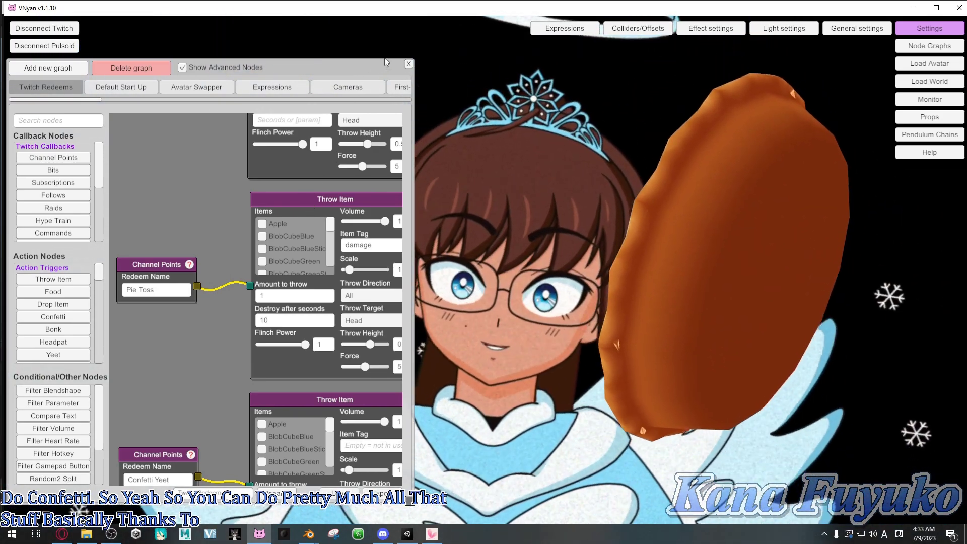
Bring back the 3D avatar by sending a signal from Application Start in the Avatar Swapper graph, and close the node graphs.
left_click_drag(390, 63, 396, 66)
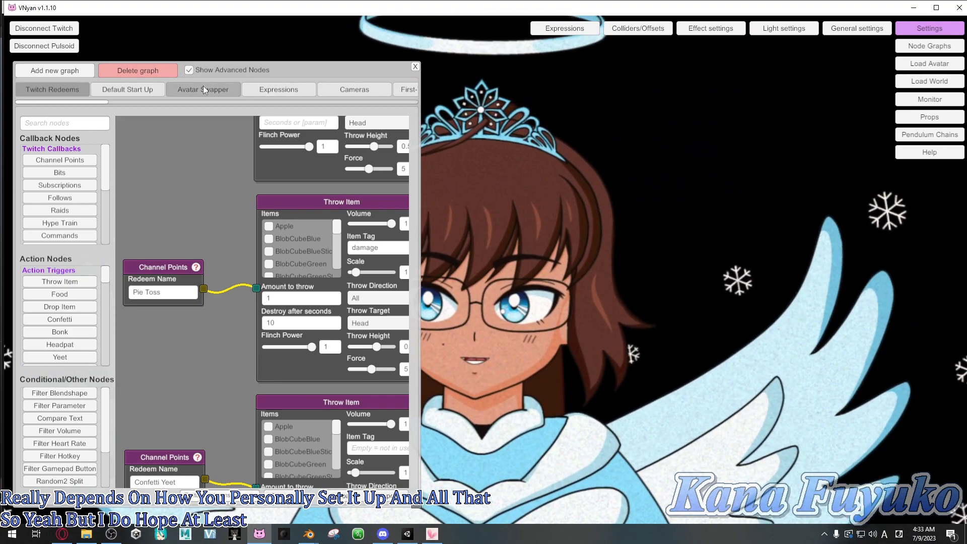
left_click(203, 88)
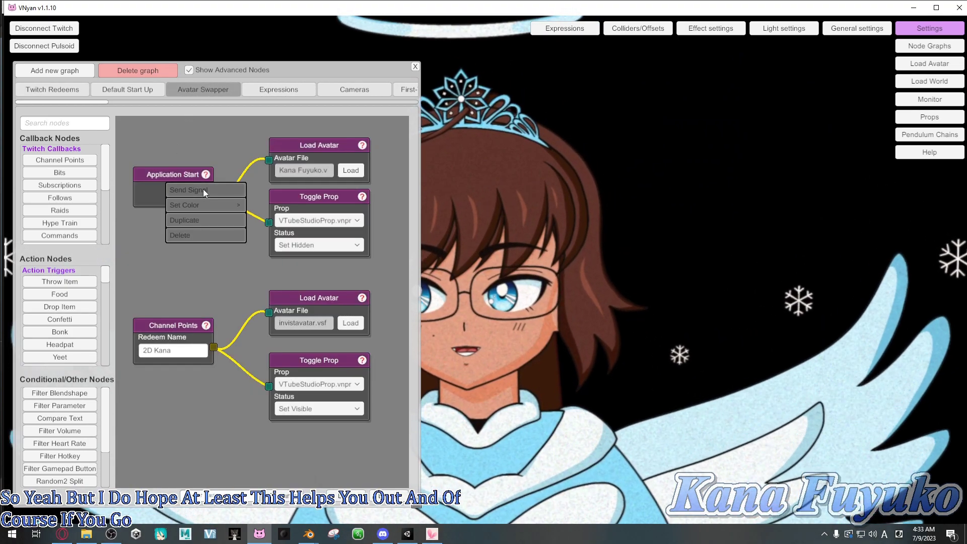
left_click(204, 191)
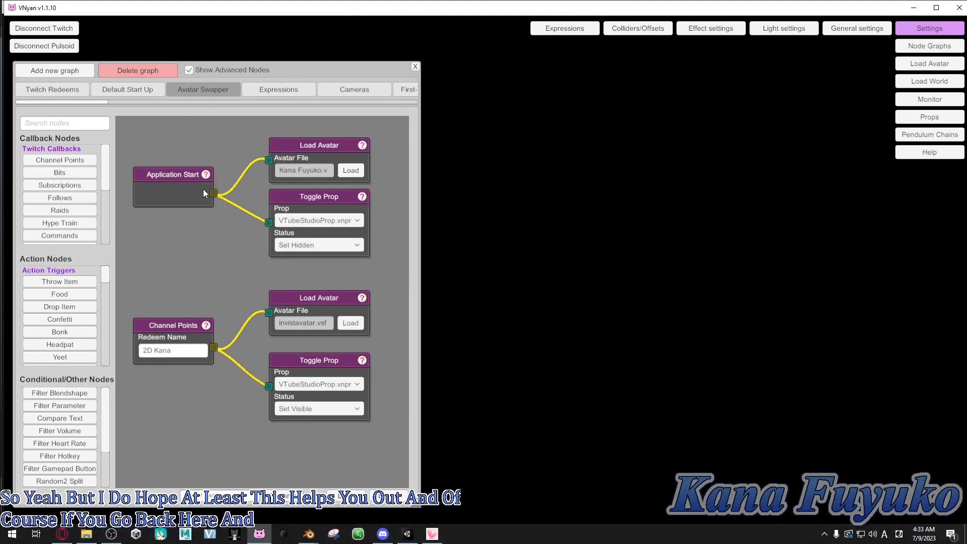
left_click(414, 67)
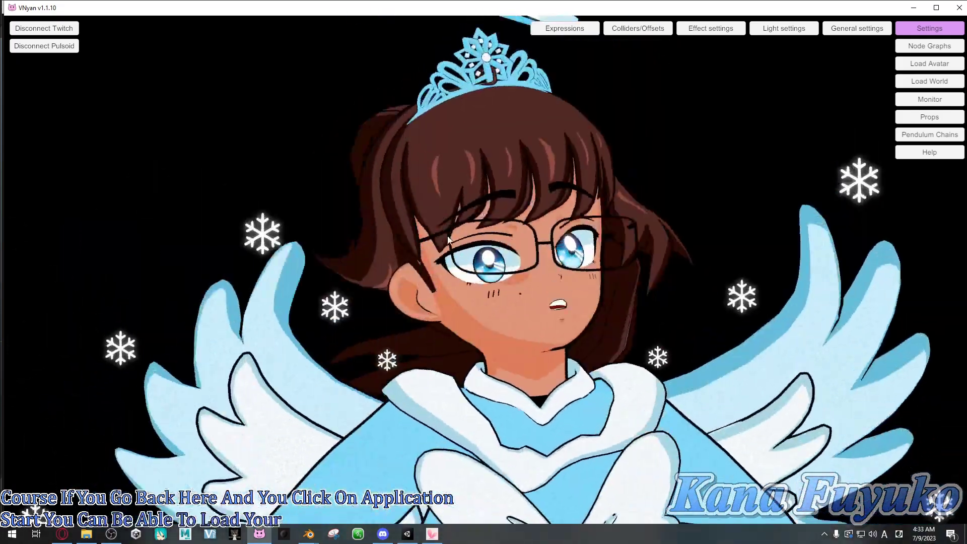